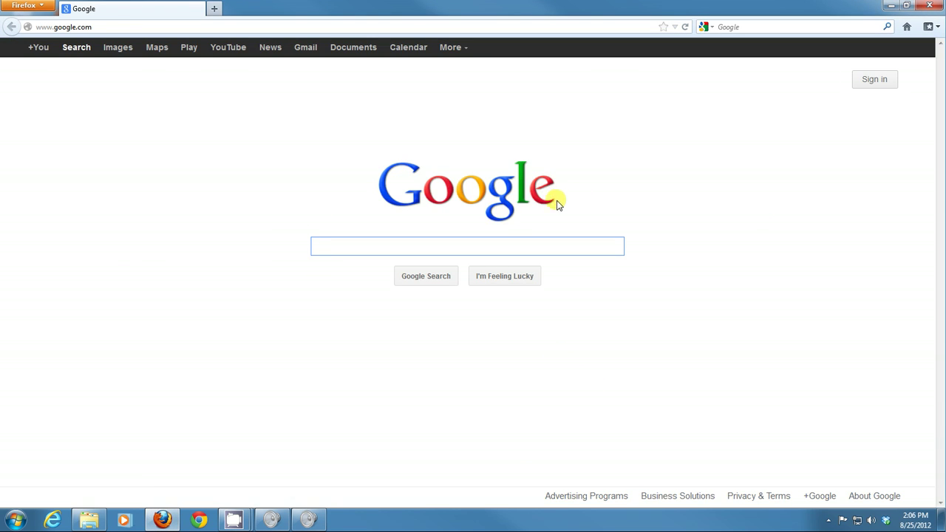
Step: Sign in to the Google account with its email address and password
click(875, 83)
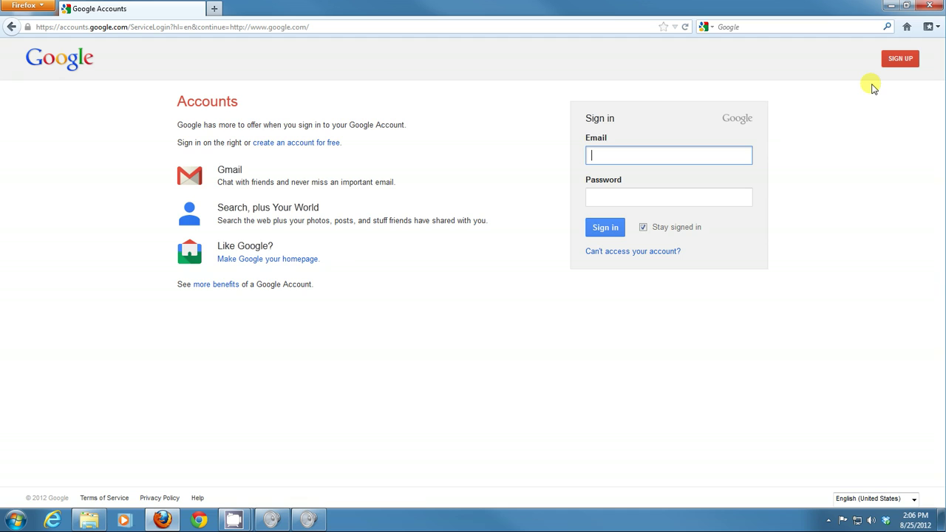
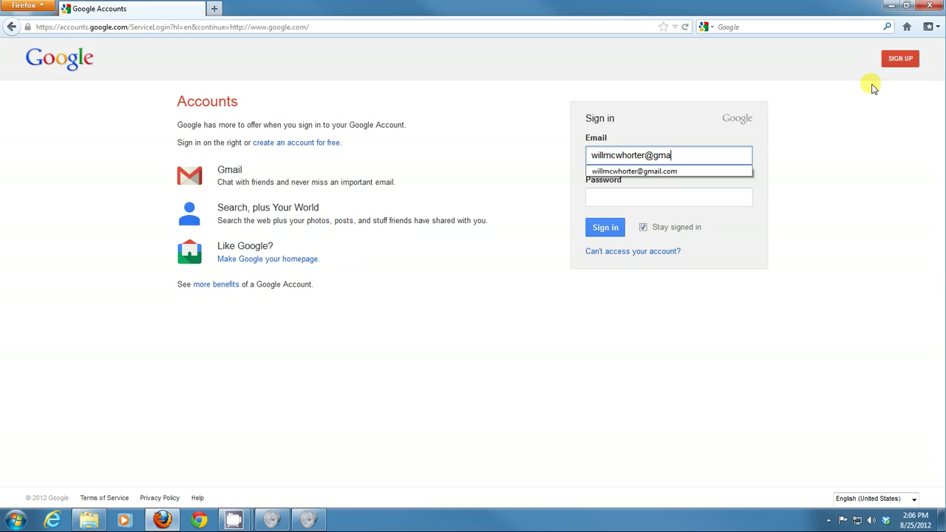
key(Tab)
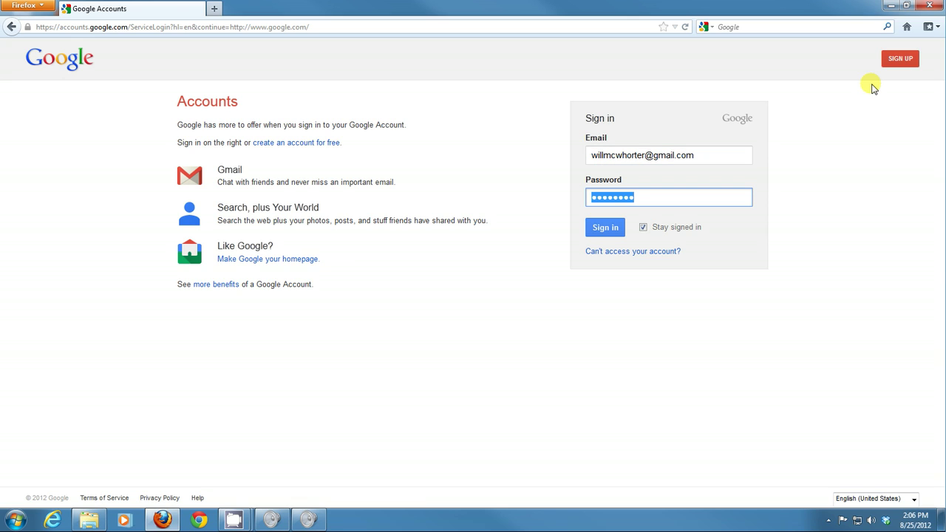
click(606, 229)
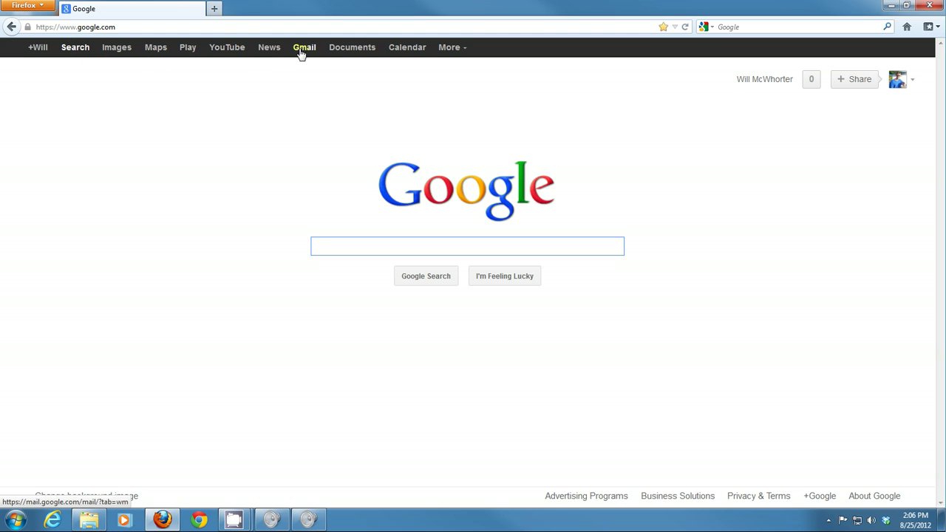
Step: Open Blogger from the full Google products list under More
click(452, 48)
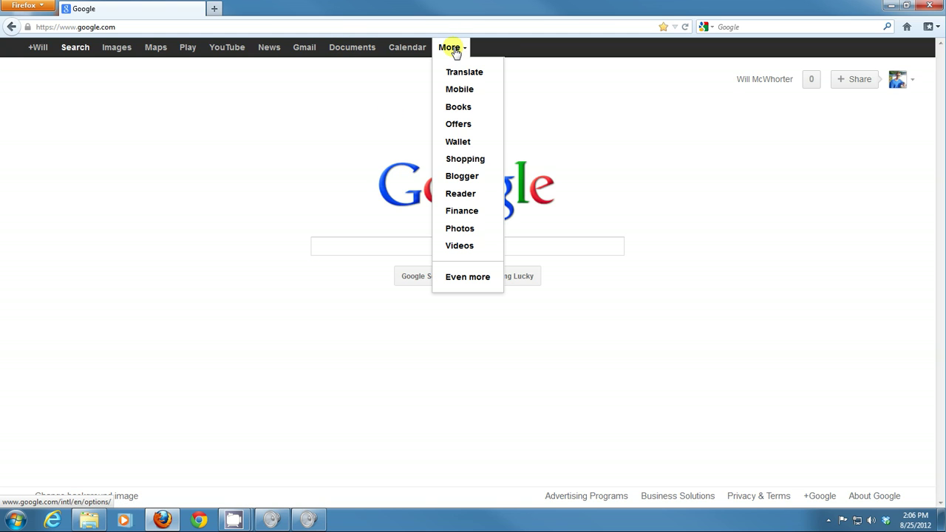
click(465, 280)
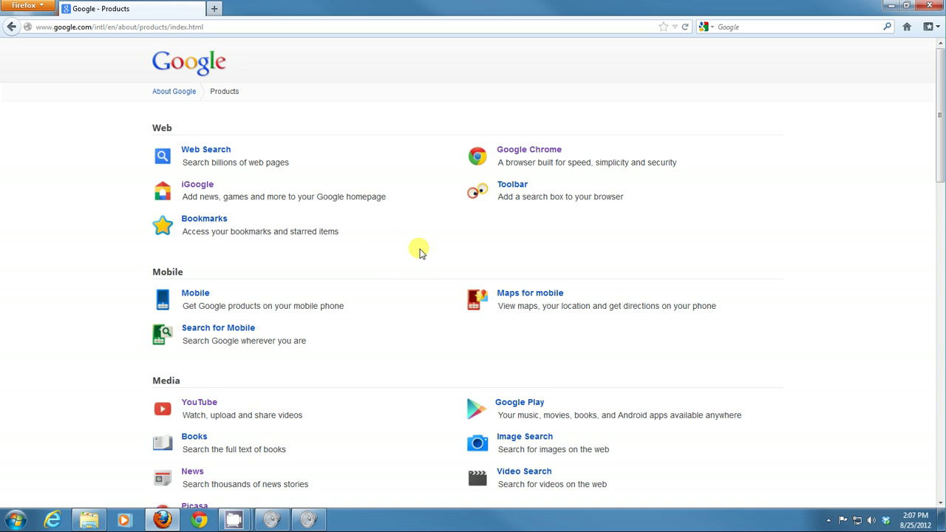
scroll(419, 252, down, 10)
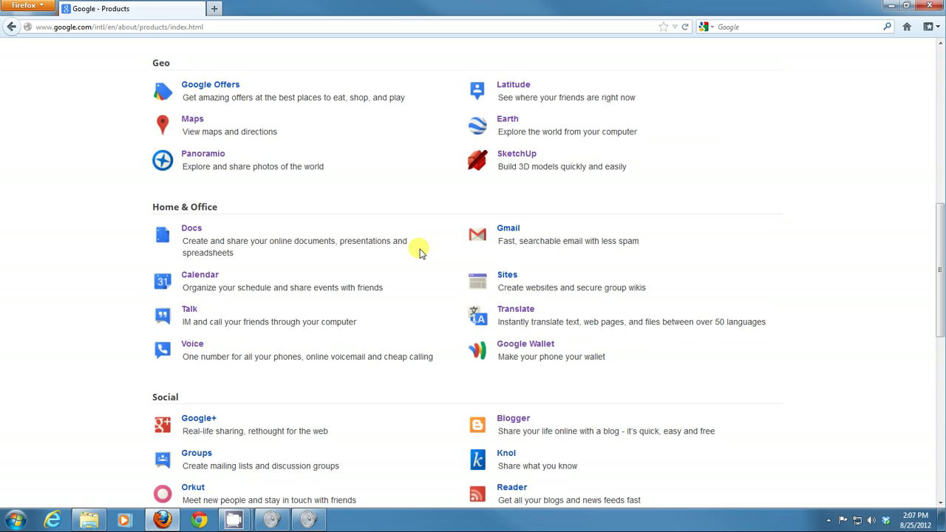
scroll(418, 252, down, 6)
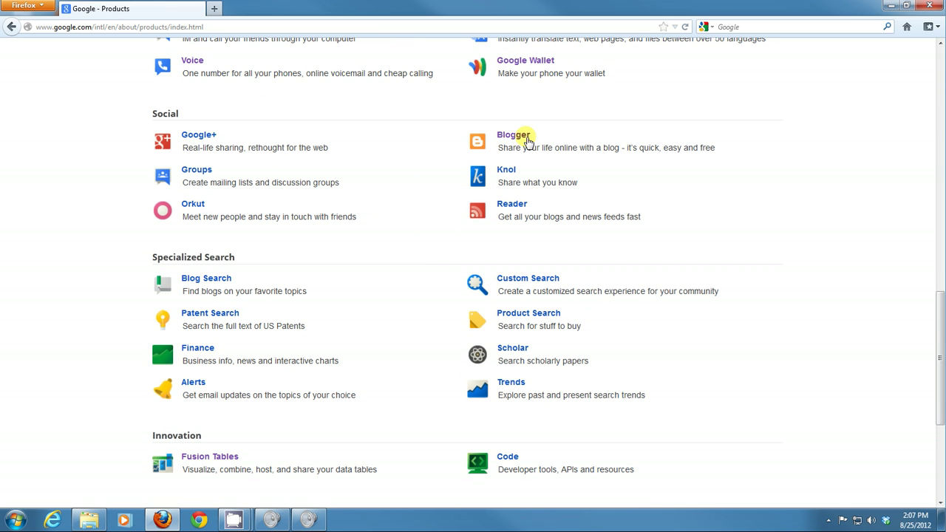
click(513, 136)
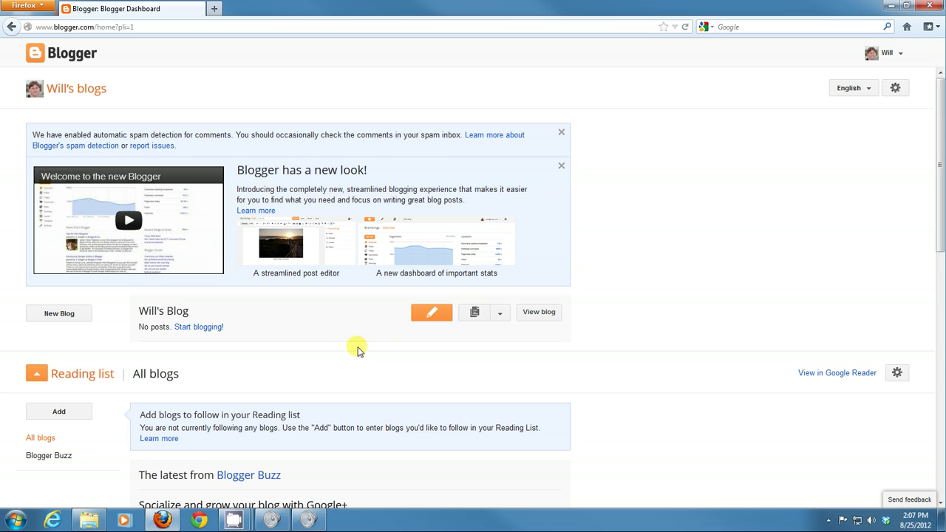
scroll(333, 382, down, 5)
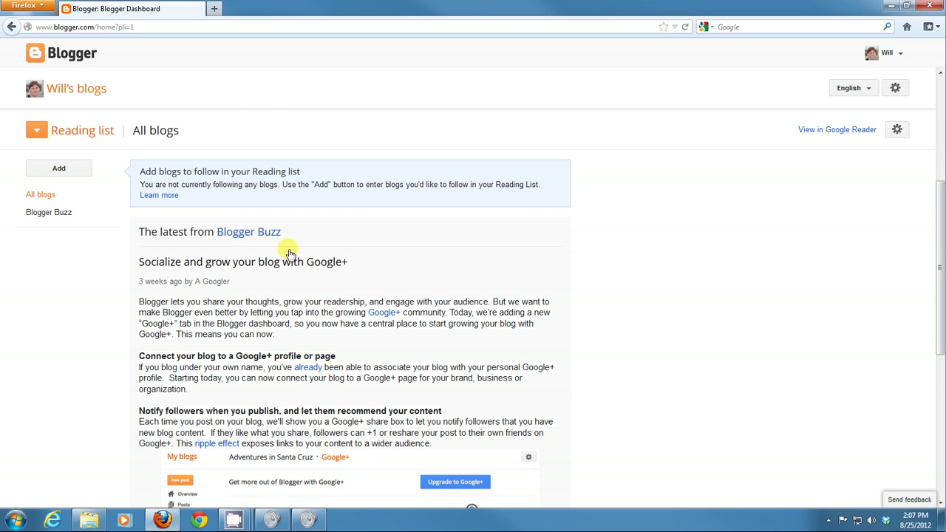
click(11, 28)
click(505, 144)
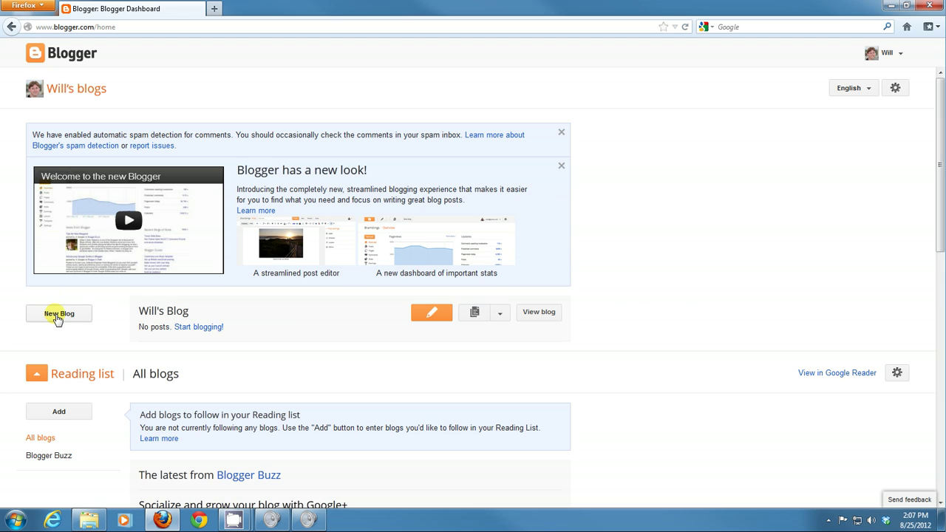
Step: Begin a new blog and enter 'Will's Academic Blog' as its title
click(58, 316)
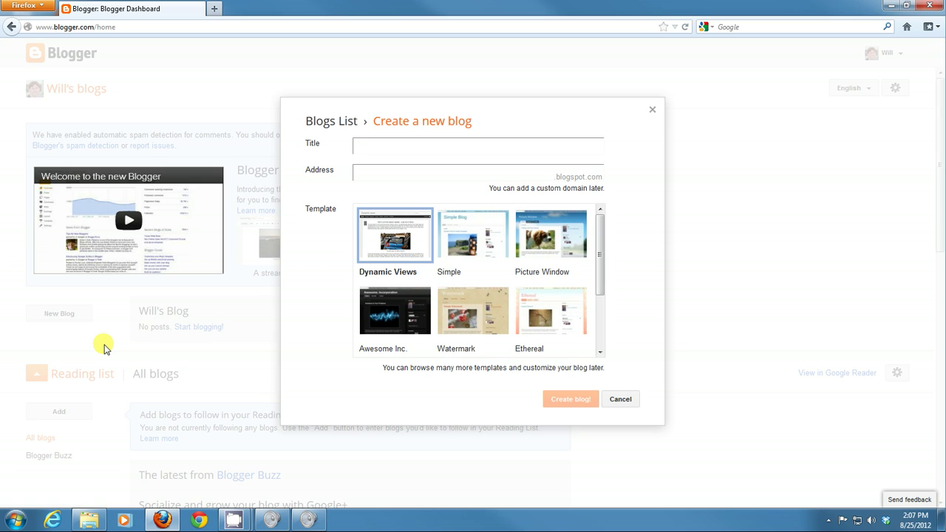
text(Will's Academic Blog)
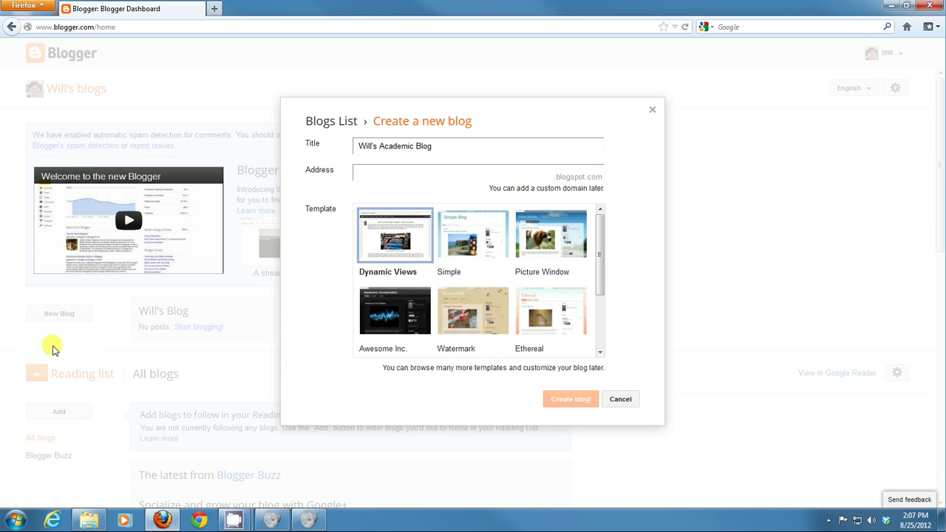
click(385, 173)
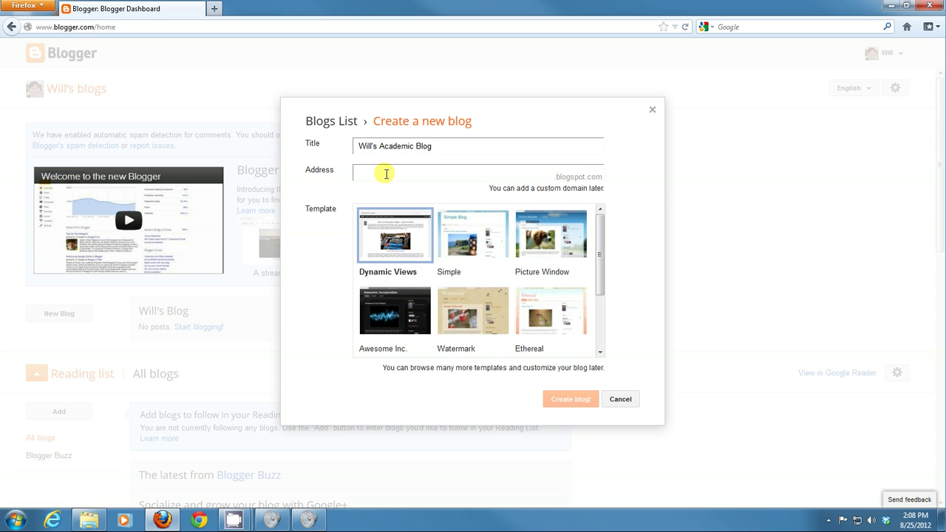
Step: Enter an available blogspot address and choose the Picture Window template
text(mc)
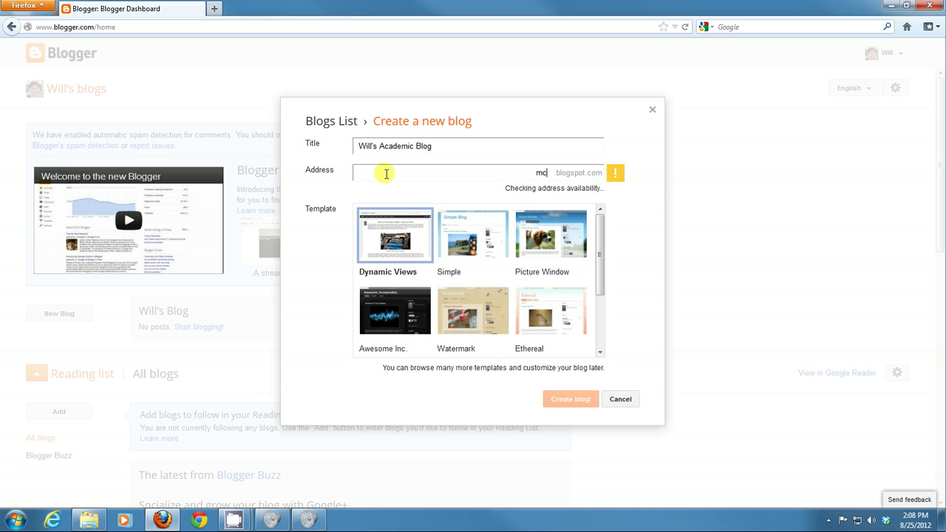
text(whorter)
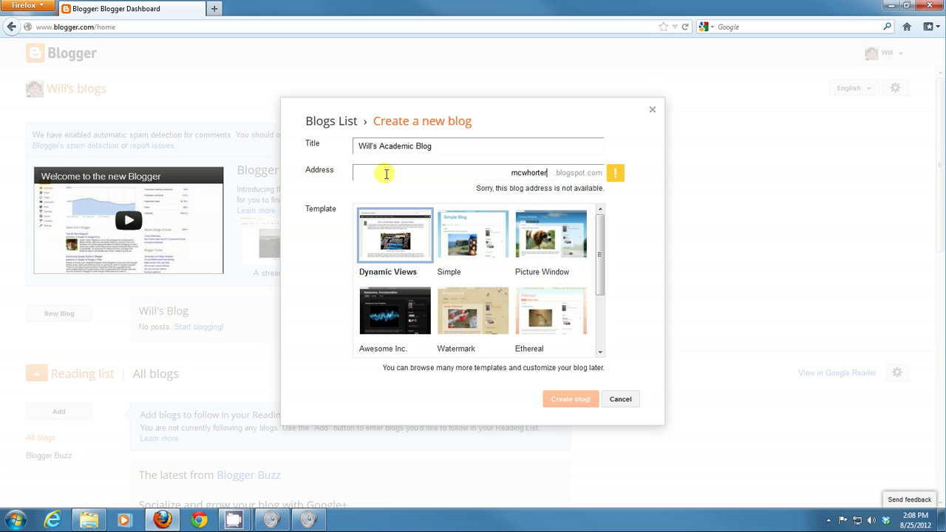
text(academic)
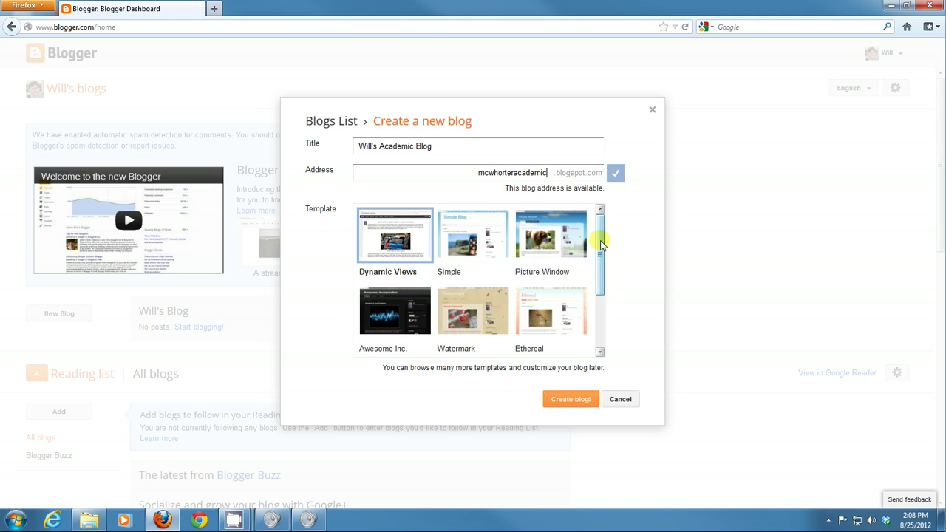
mouse_move(600, 241)
mouse_down()
mouse_move(596, 312)
mouse_move(600, 227)
mouse_up()
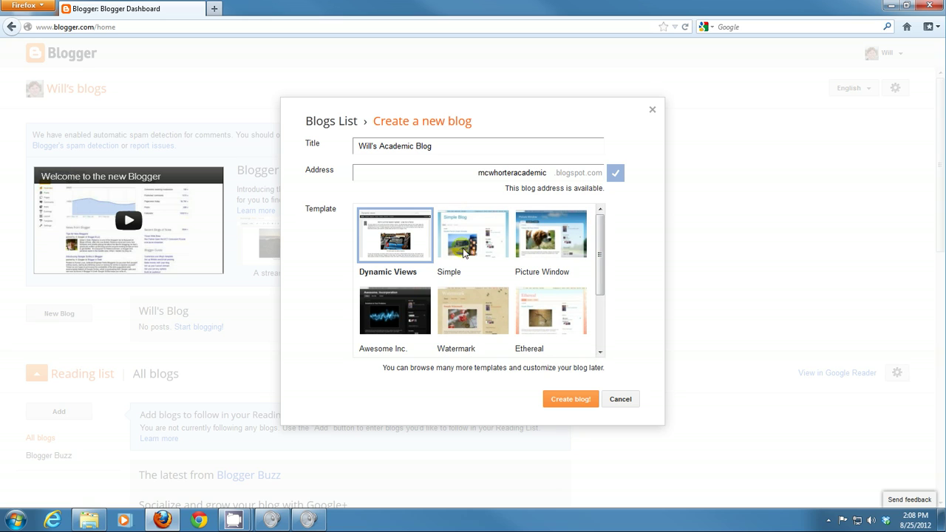
click(553, 250)
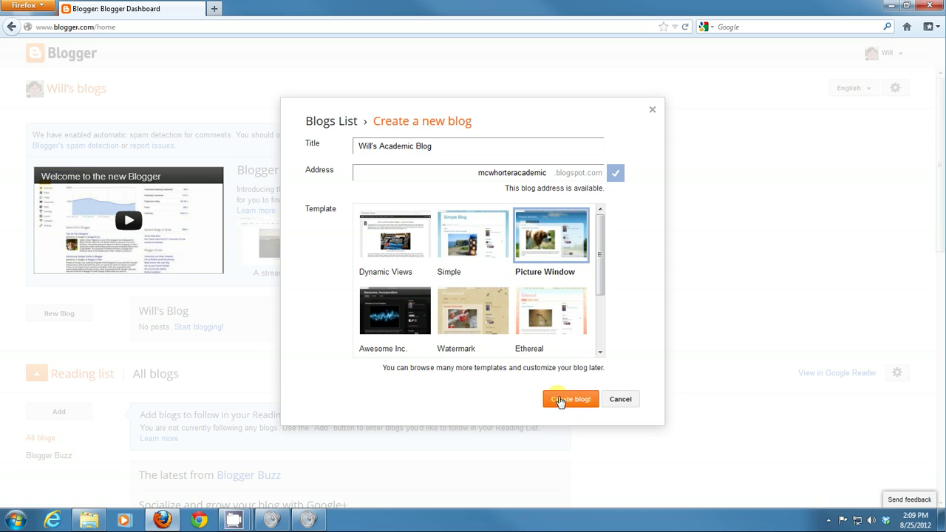
Step: Create the blog, then open its Settings from the blog's dropdown menu
click(568, 403)
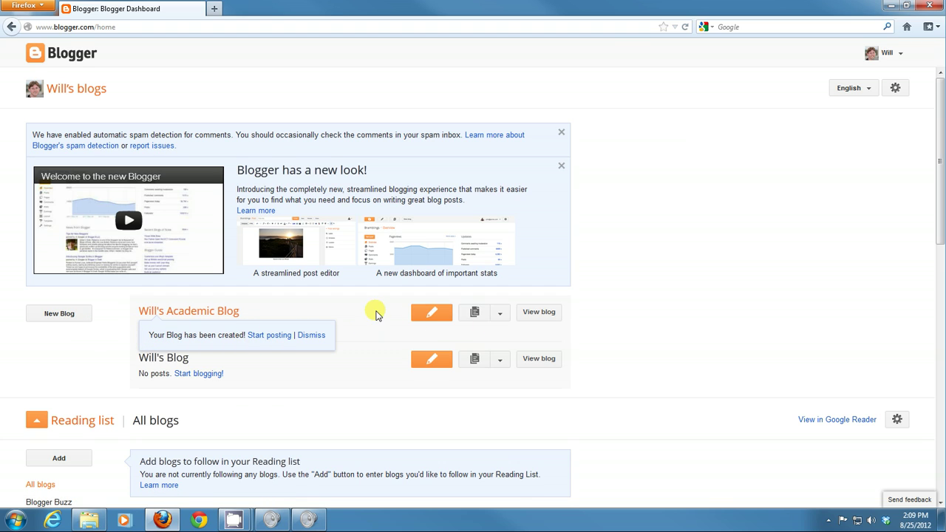
click(499, 316)
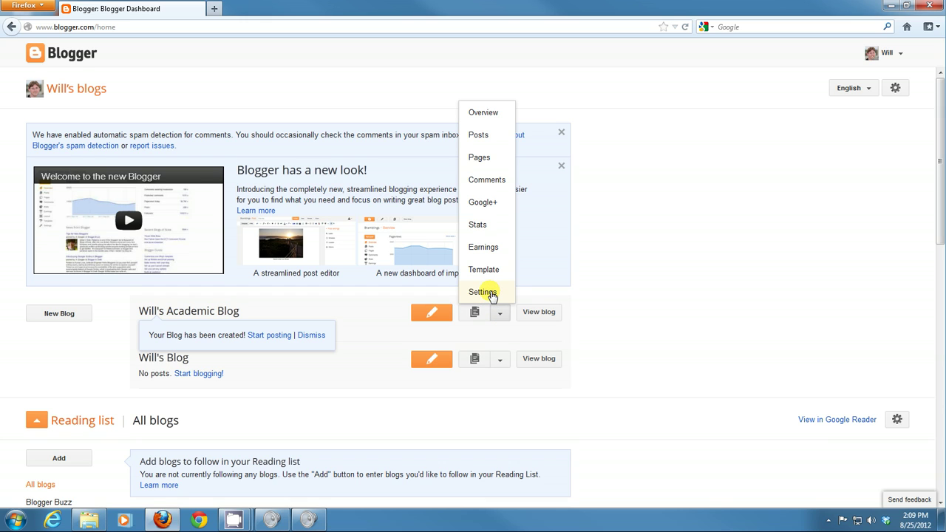
click(482, 292)
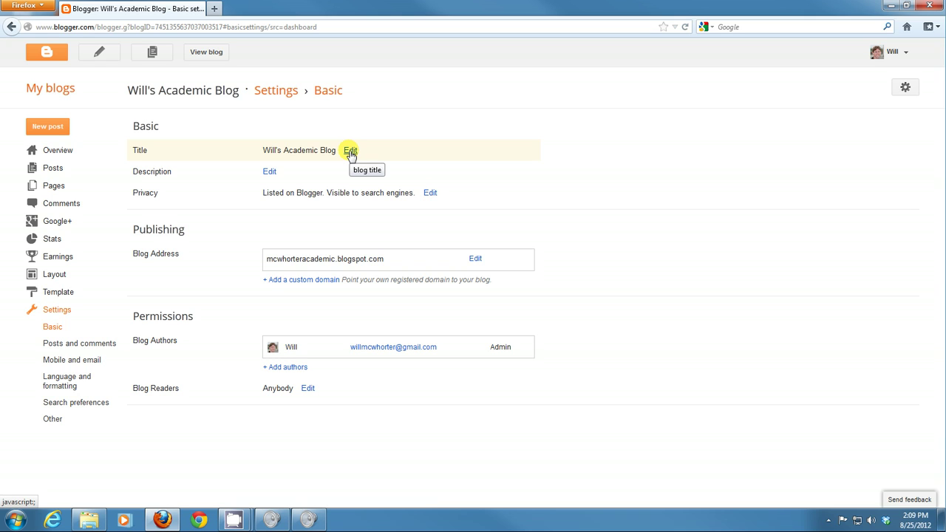
Step: Set the description to 'This blog will be used primarily for instructional purposes in my Computer Science courses.'
click(350, 149)
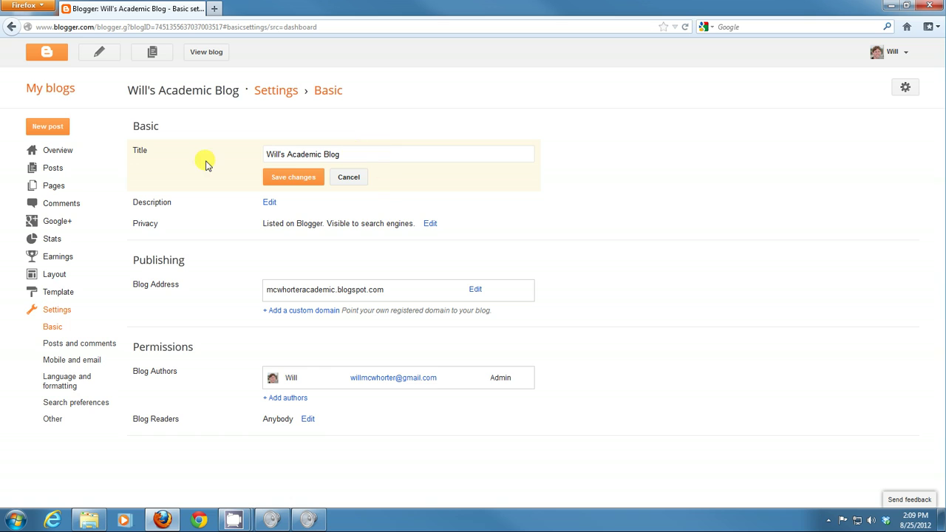
click(349, 178)
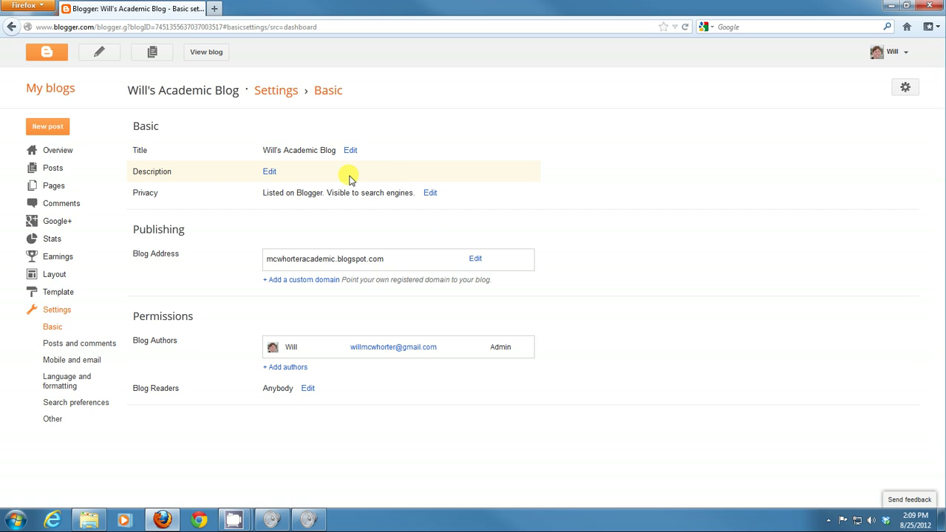
click(270, 172)
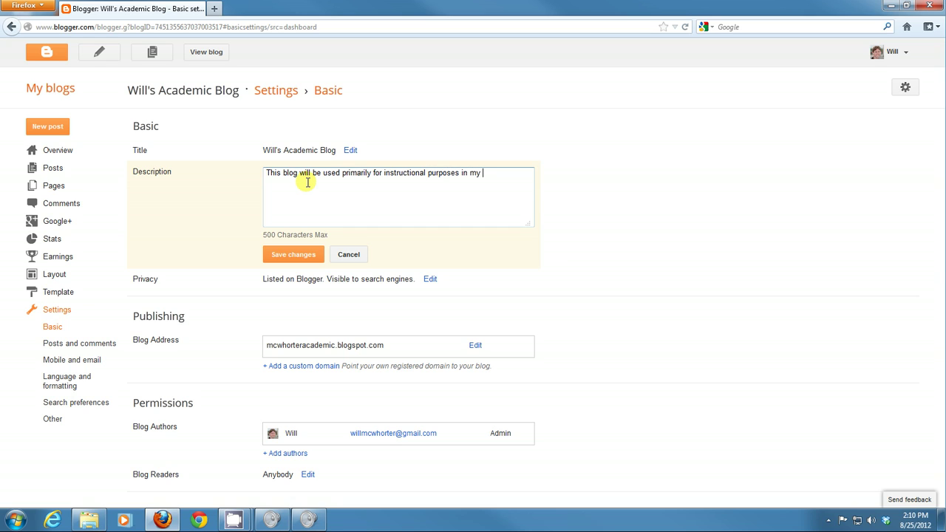
text(ience courses.)
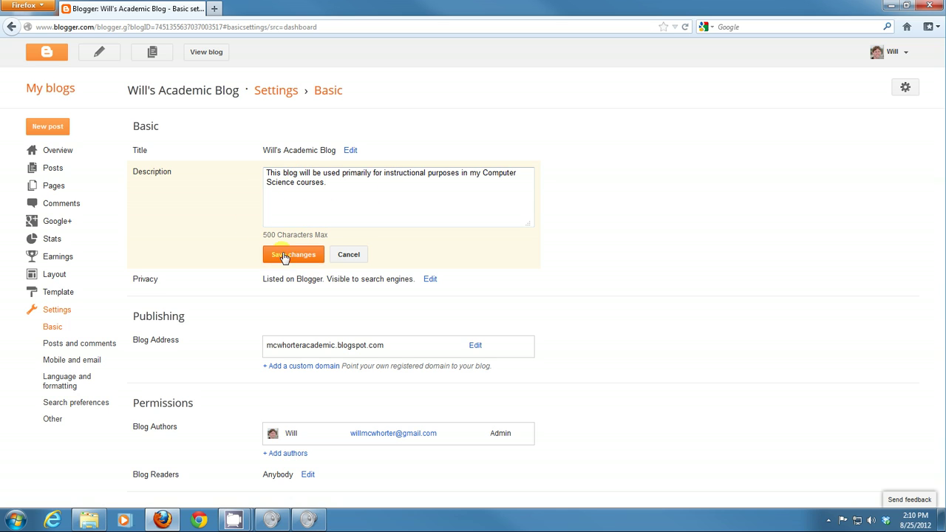
click(287, 255)
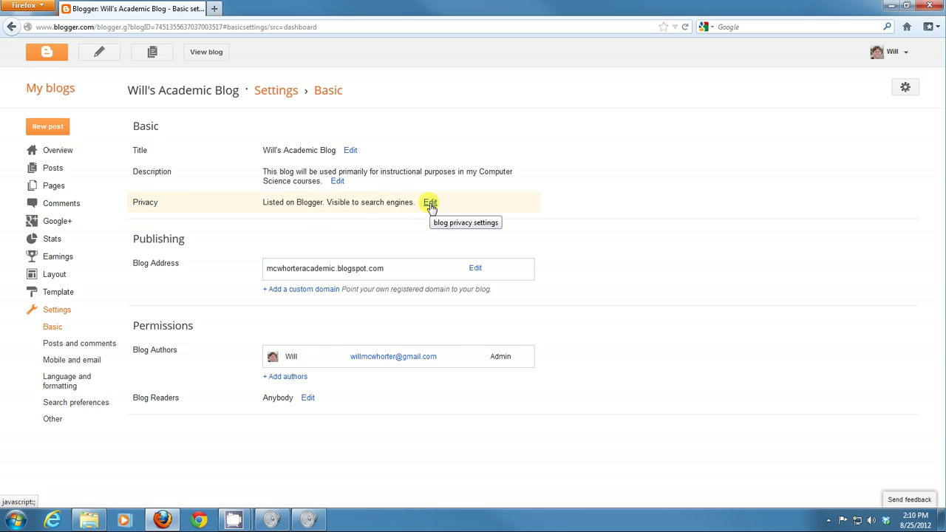
Step: Save Privacy settings with the blog listed on Blogger and visible to search engines
click(429, 204)
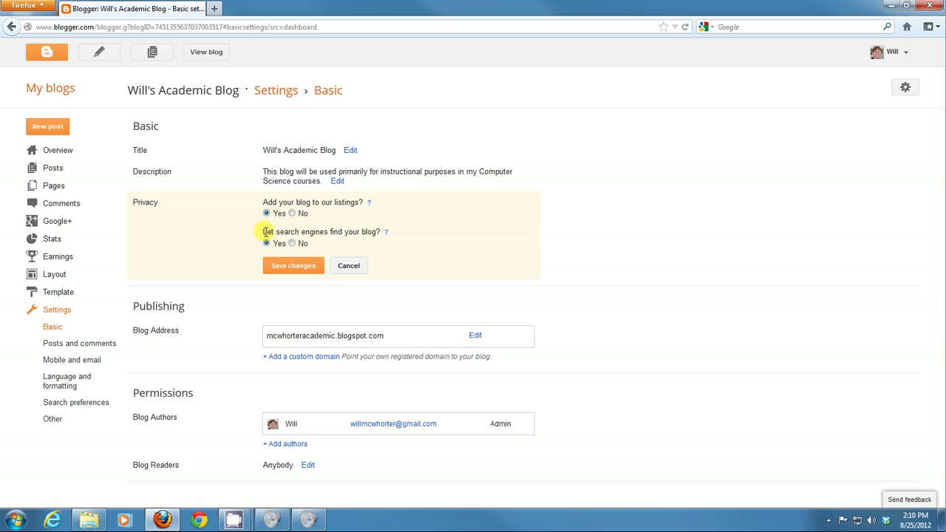
click(305, 268)
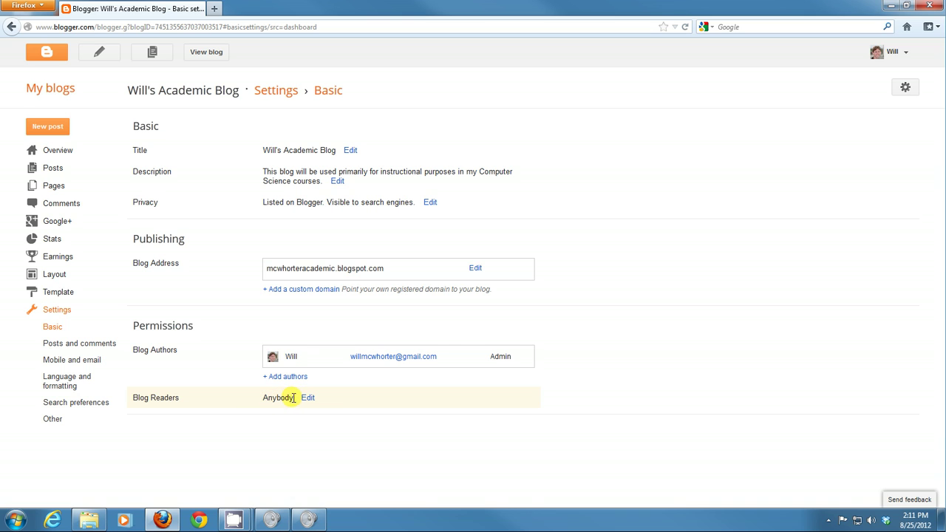
Step: Add the suggested contact as an invited reader, save, and return to Overview
click(308, 398)
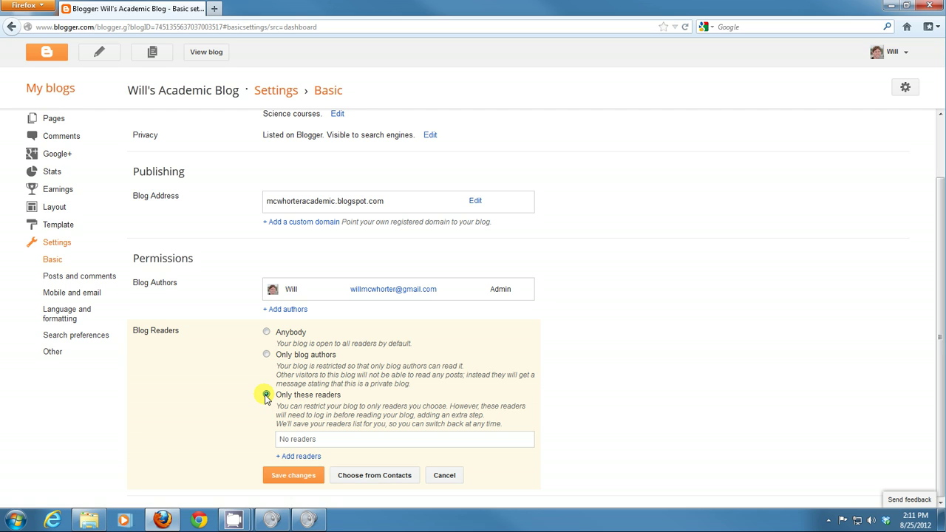
click(307, 457)
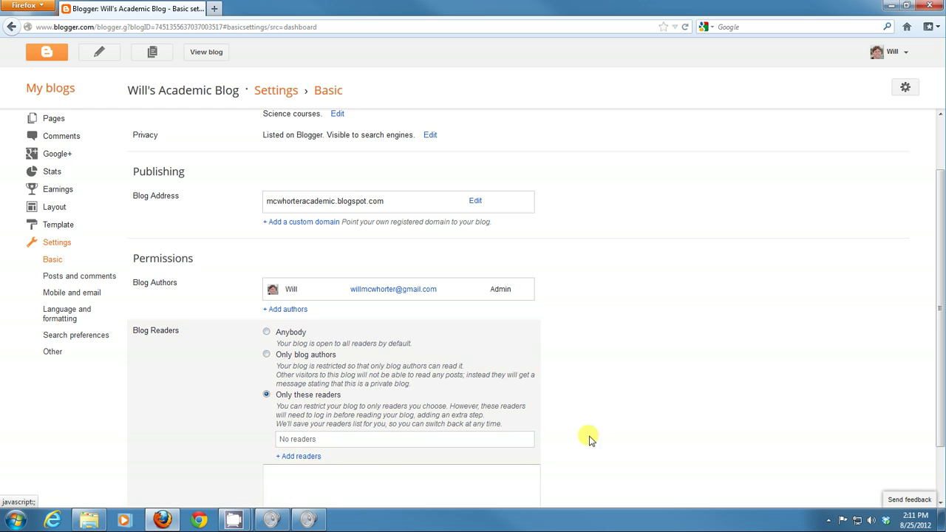
scroll(619, 443, down, 2)
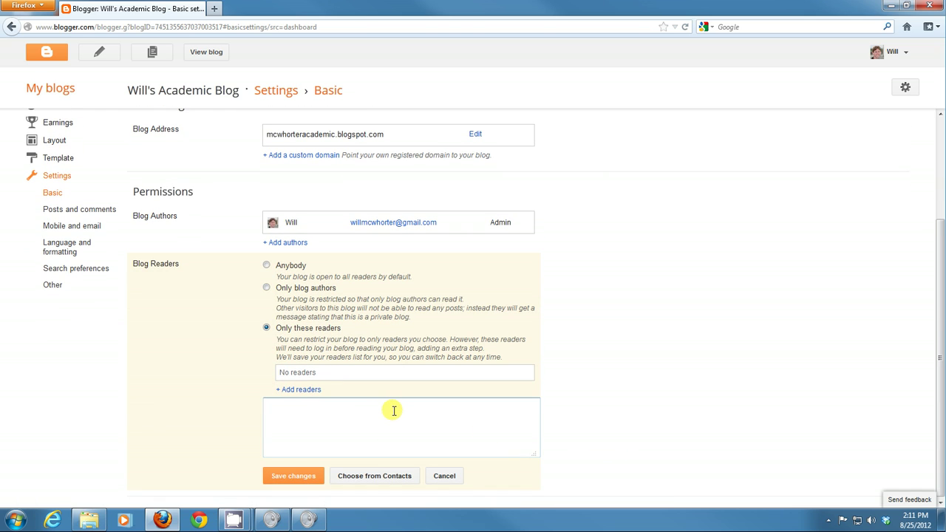
text(willmc)
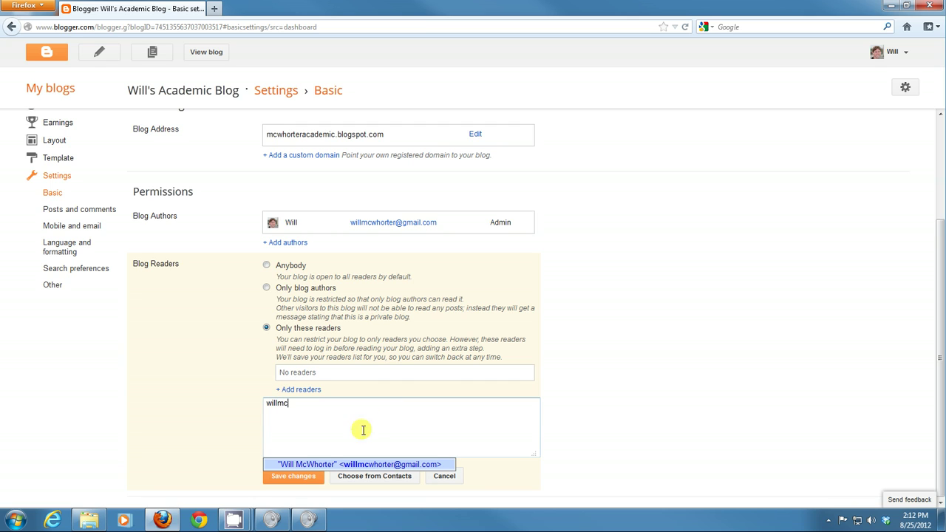
click(324, 463)
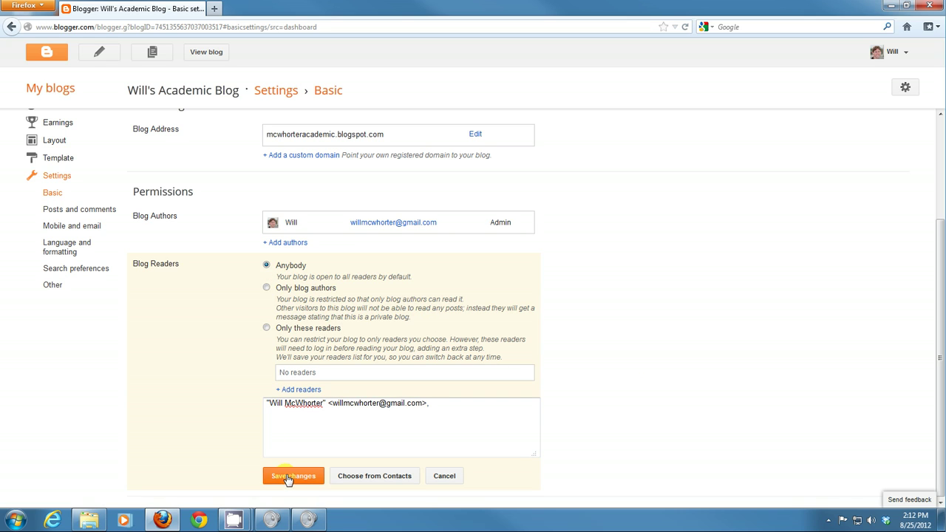
click(289, 476)
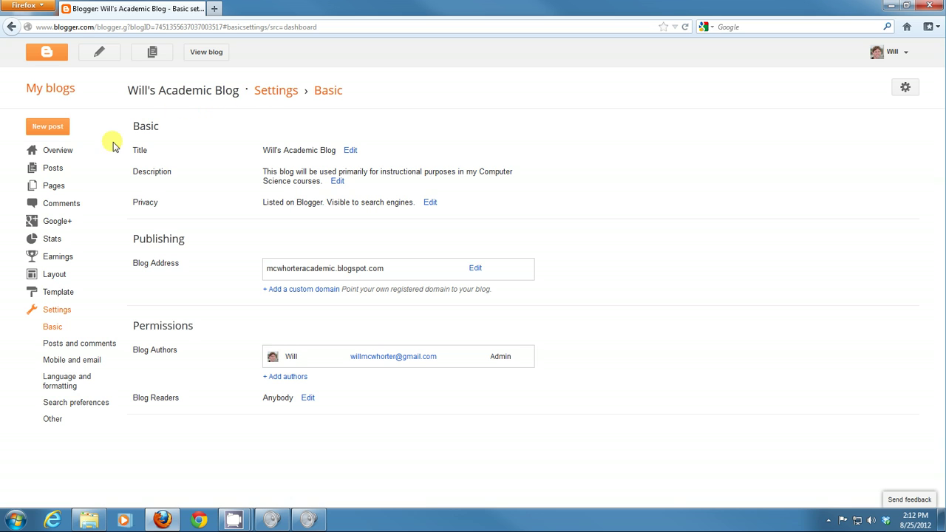
click(59, 152)
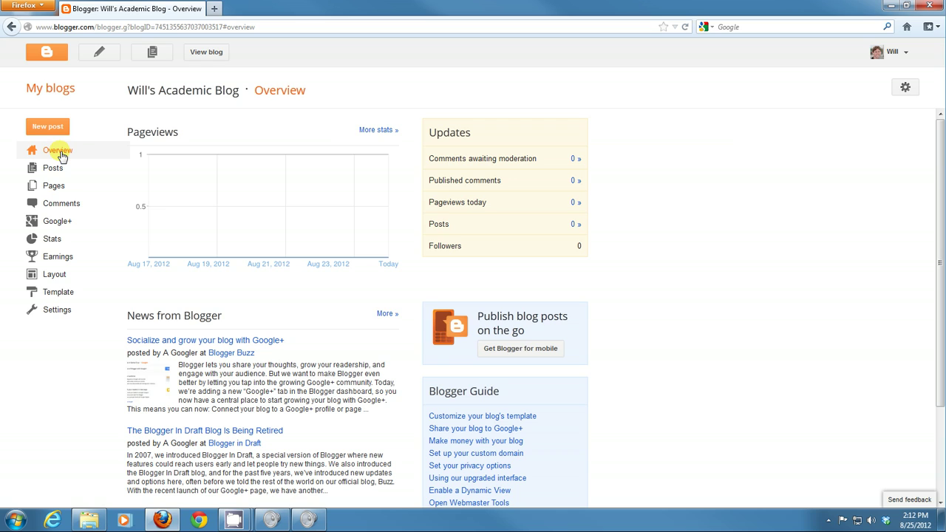
Step: Scroll through the Overview dashboard, then open the empty Posts list
mouse_move(148, 186)
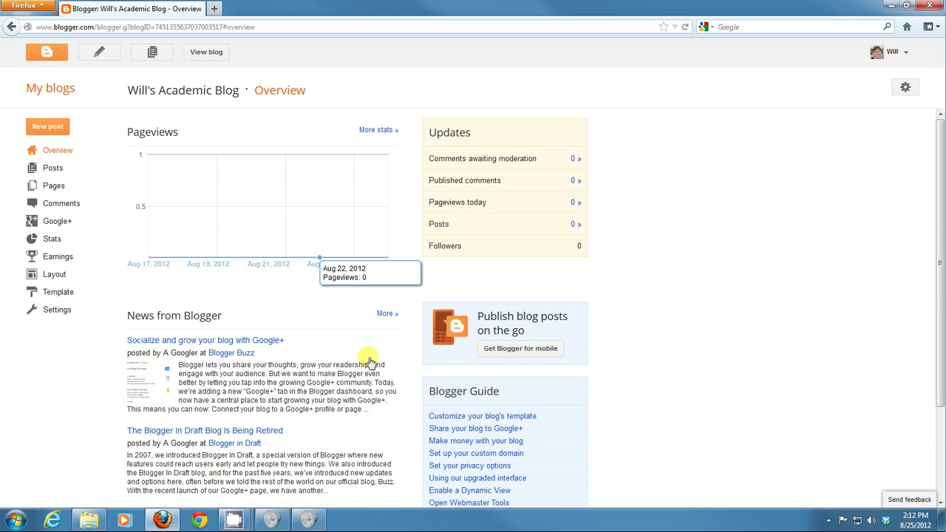
scroll(370, 362, down, 2)
scroll(370, 362, down, 2)
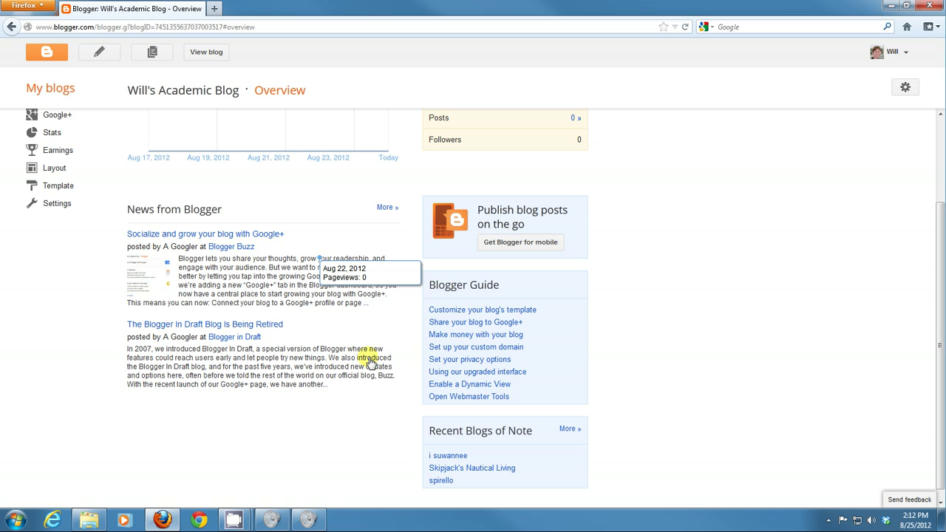
scroll(371, 362, up, 4)
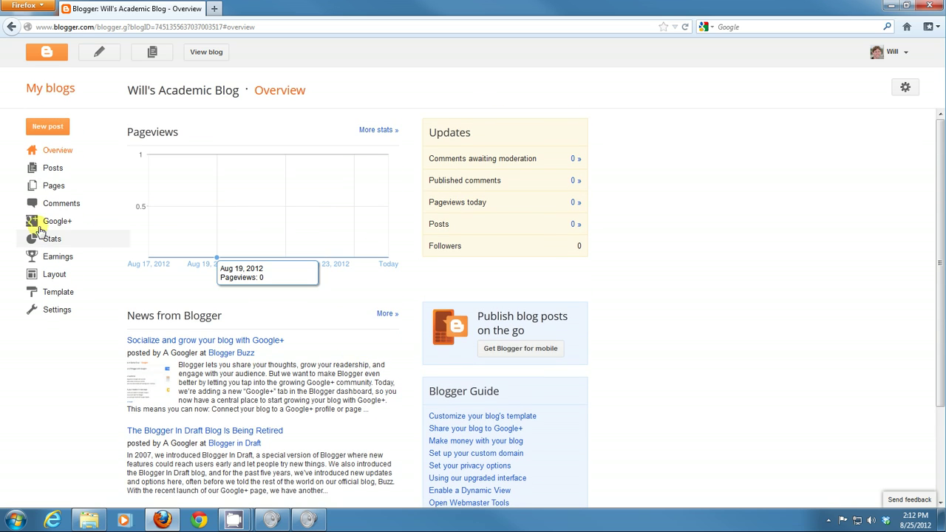
click(51, 169)
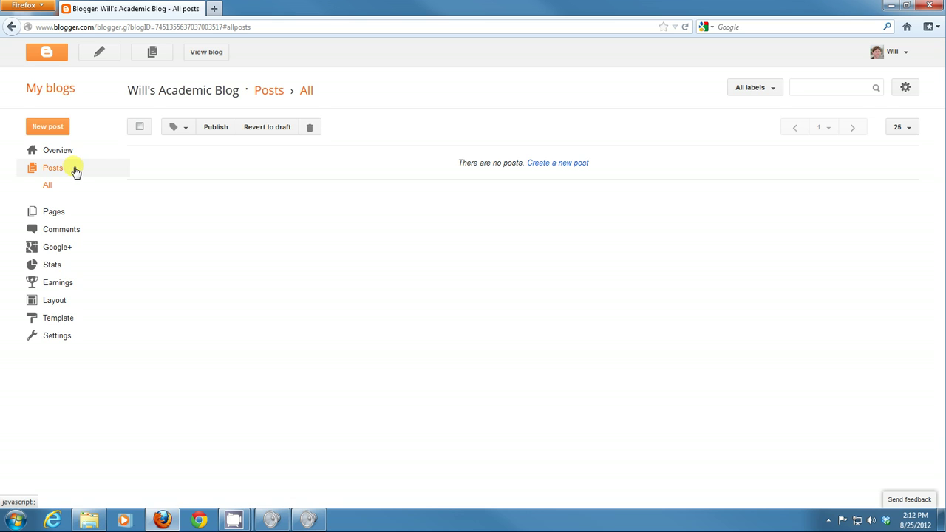
click(65, 212)
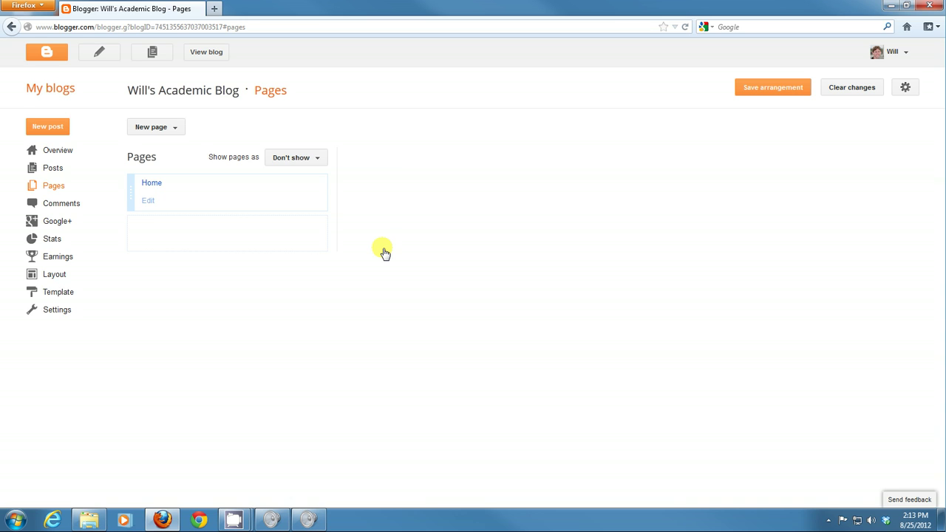
click(52, 170)
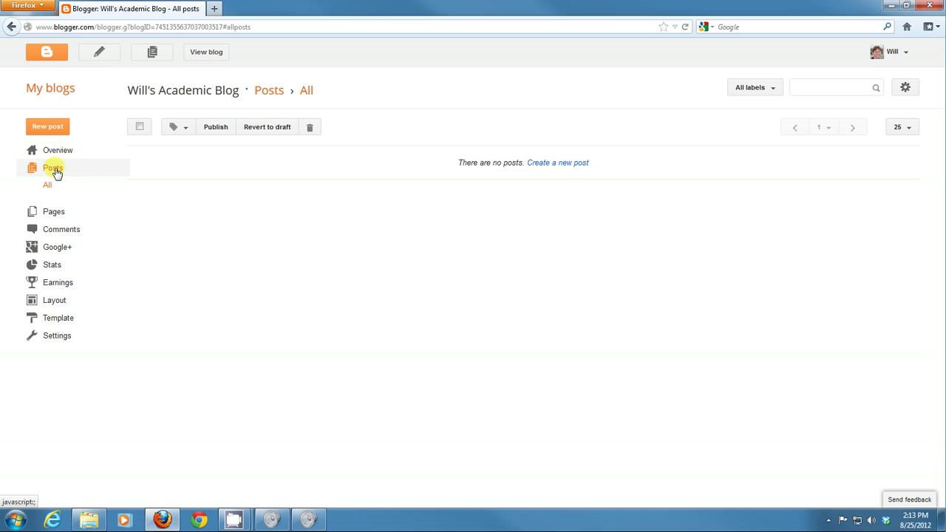
click(187, 130)
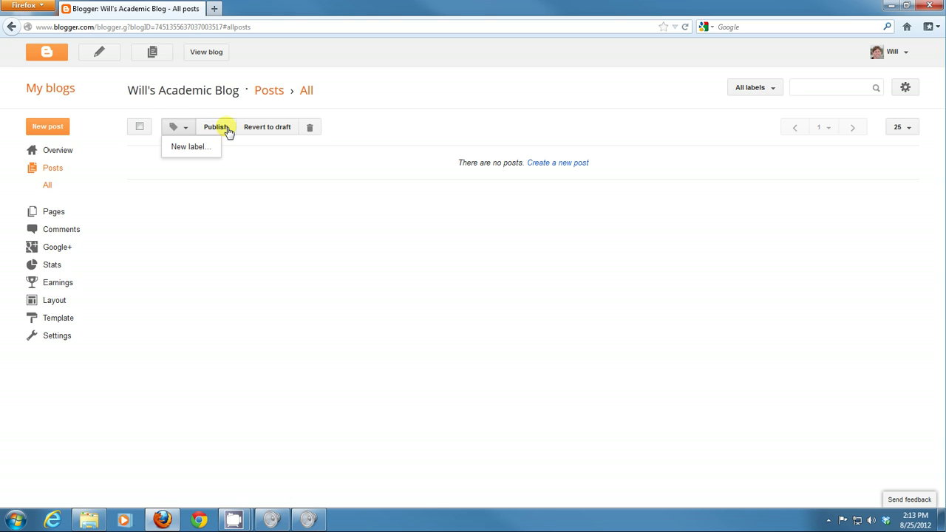
click(521, 125)
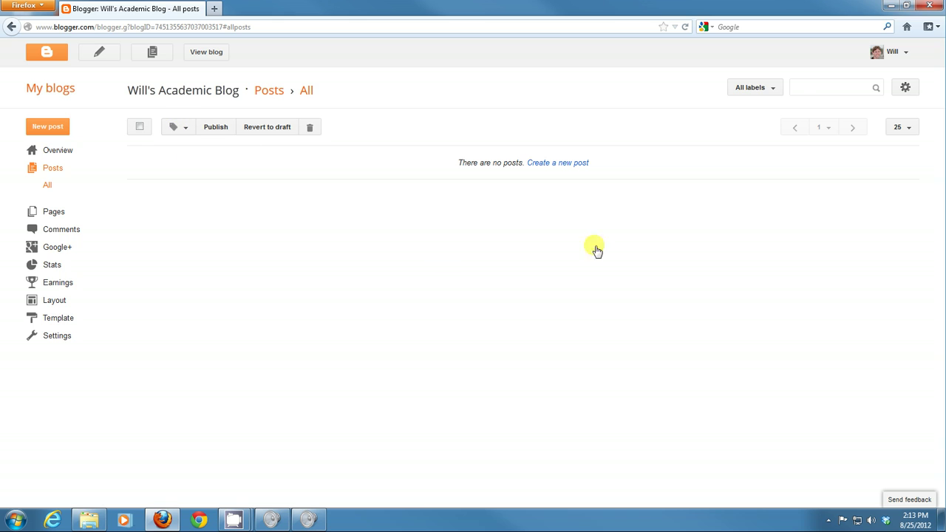
Step: Create a new post and type 'This is my first Blog post. I am testing to see how things will look.'
click(560, 163)
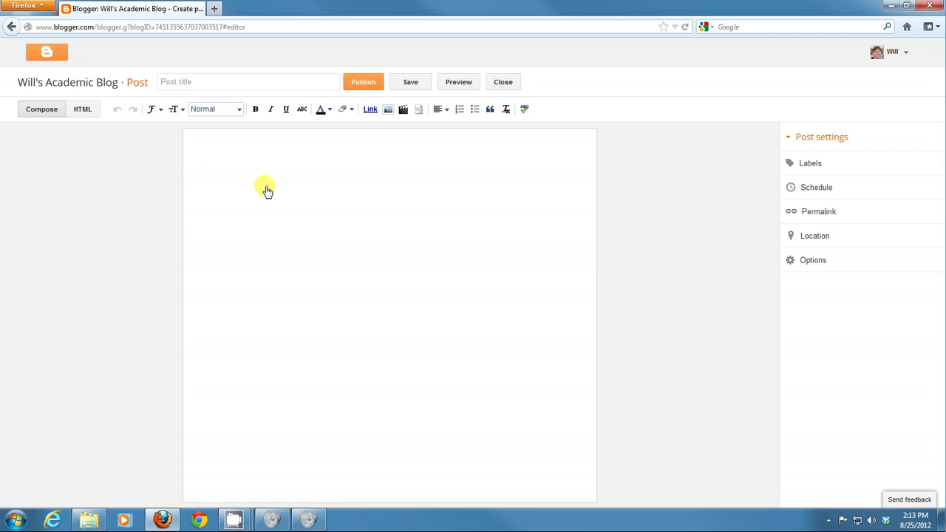
click(234, 165)
text(T)
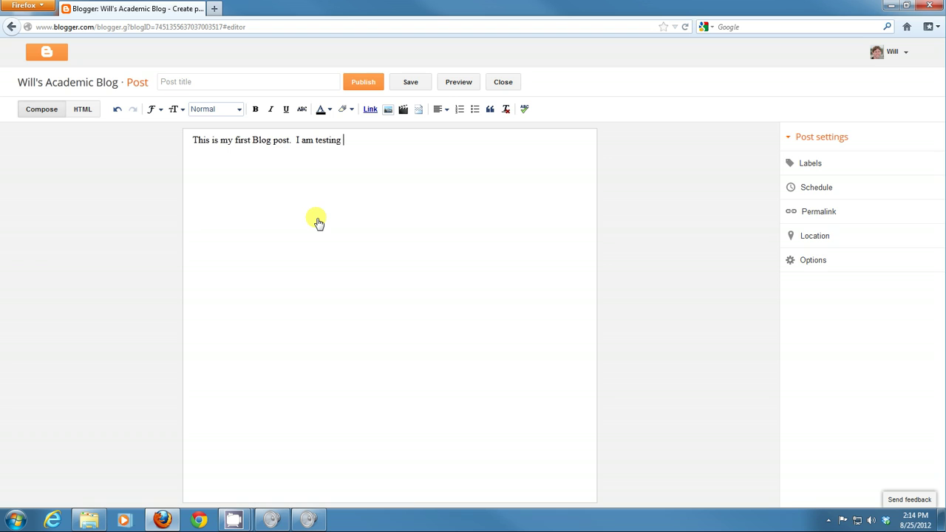
text(o see)
key(BackSpace)
key(BackSpace)
text(how thiings wi)
key(BackSpace)
key(BackSpace)
text(n)
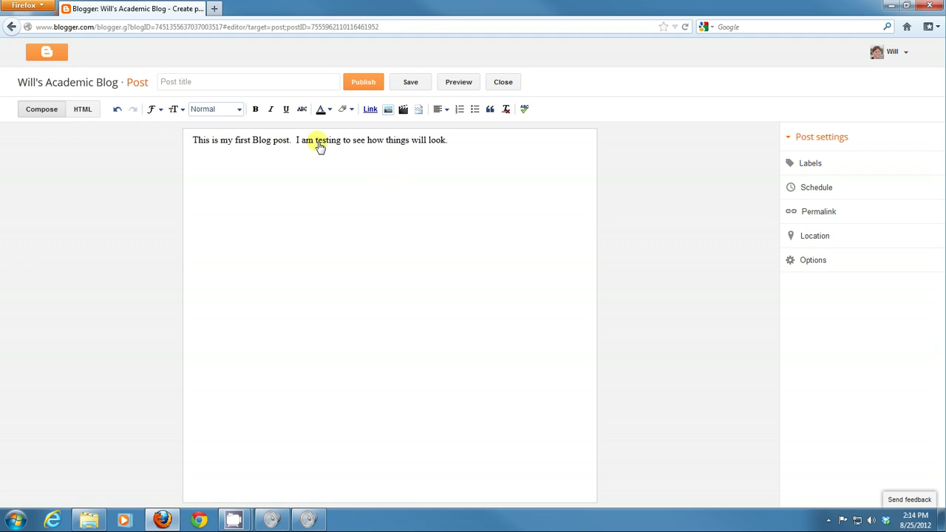
Step: Italicise the second sentence and make the word 'post' bold
drag(296, 143, 447, 150)
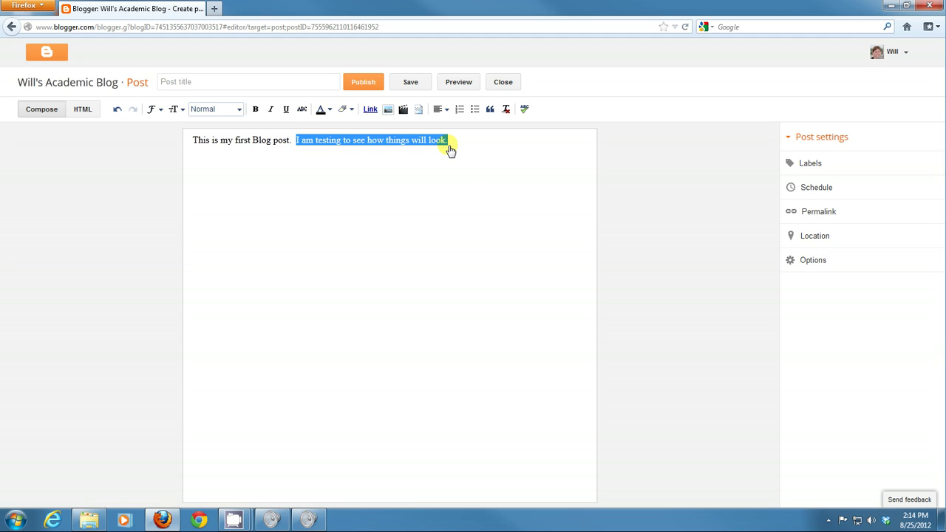
click(273, 110)
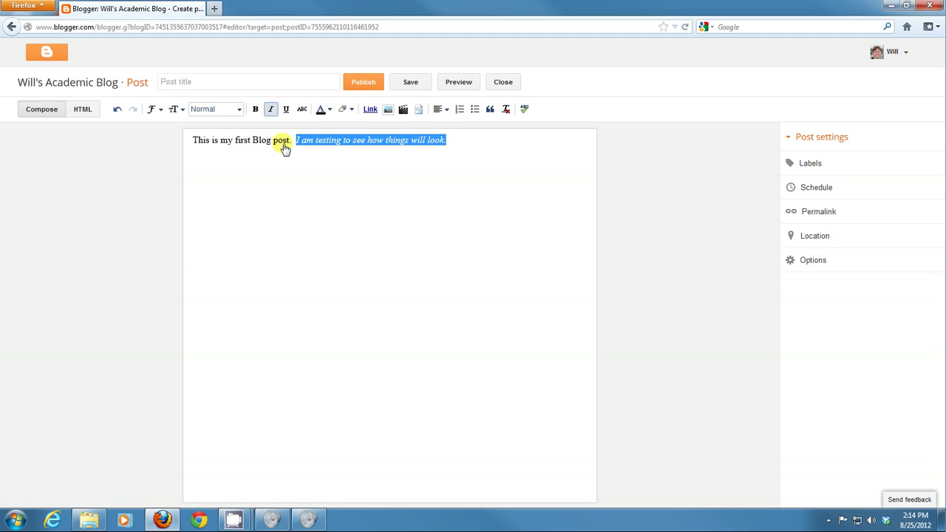
double_click(283, 142)
click(255, 110)
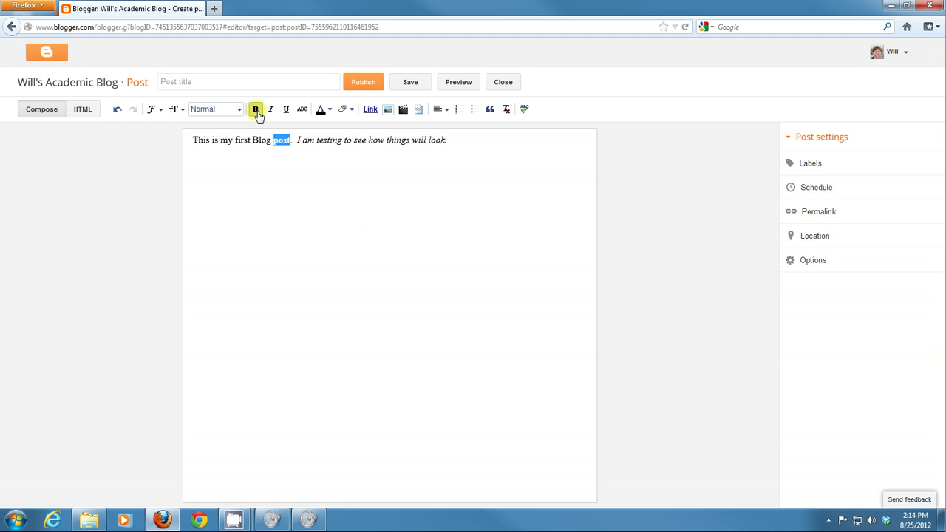
click(350, 179)
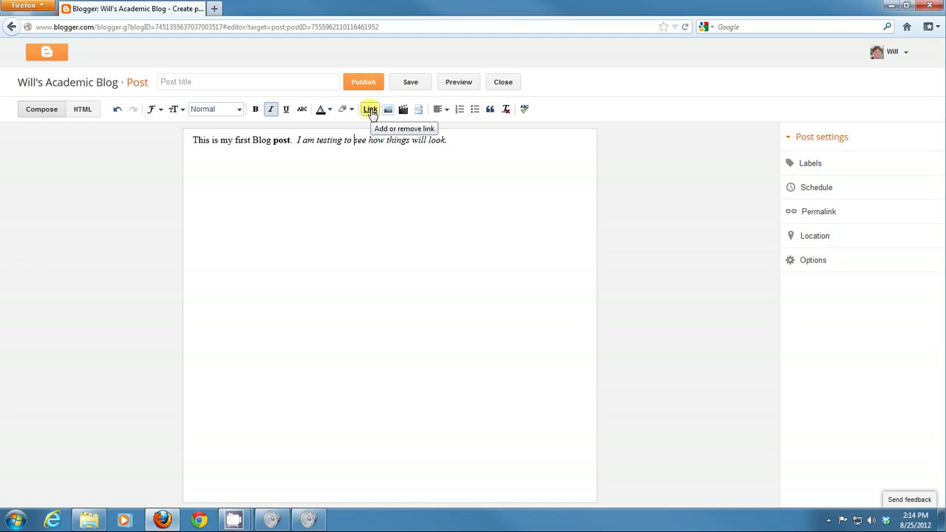
Step: Leave colour and alignment unchanged and start a new empty line below the text
click(330, 111)
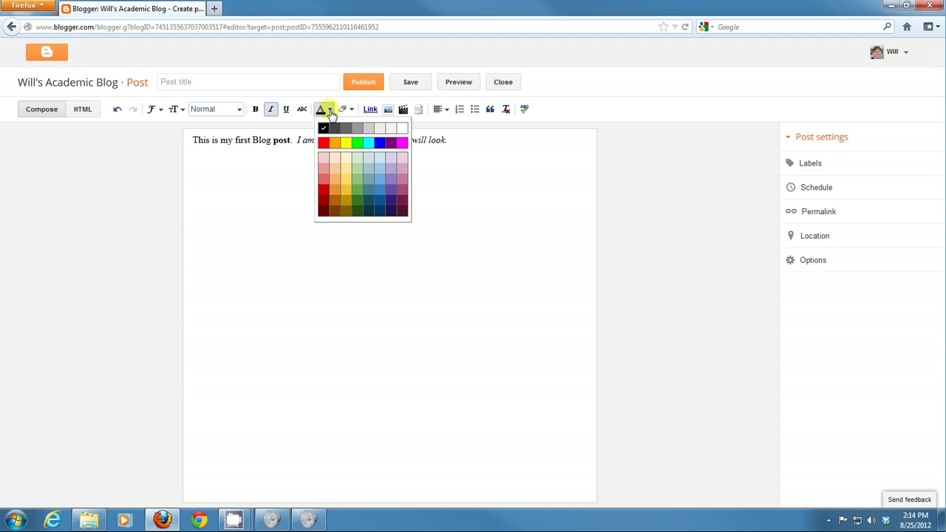
click(333, 111)
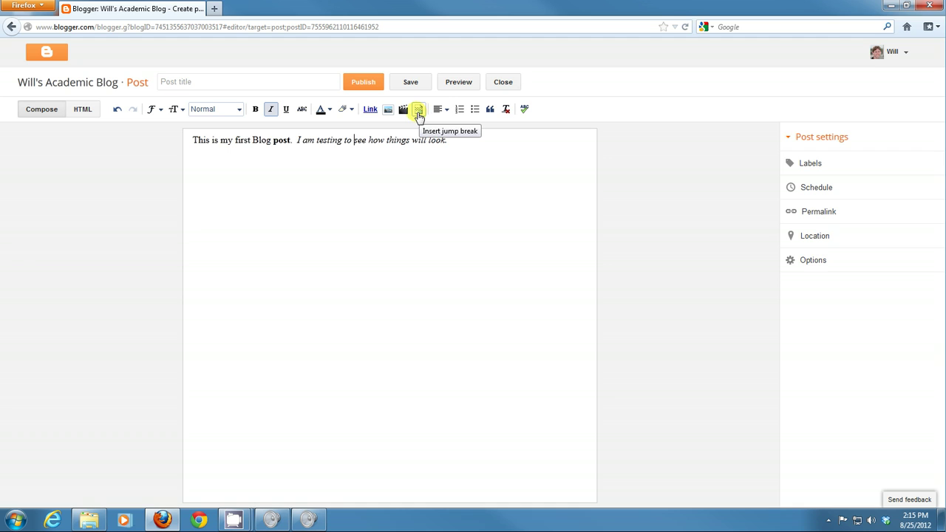
click(476, 143)
click(447, 112)
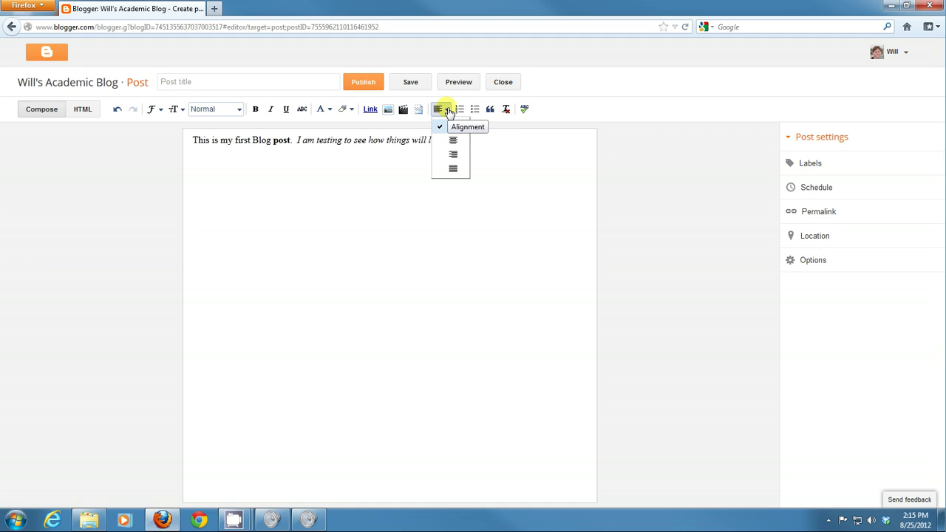
click(504, 160)
click(447, 111)
click(504, 168)
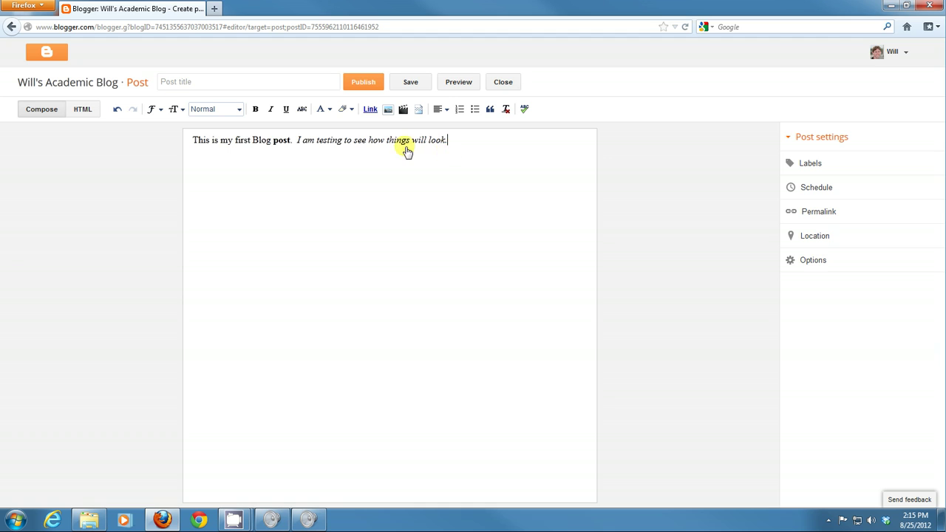
key(Return)
Step: Upload the face JPG from the computer and insert it below the post text
click(389, 109)
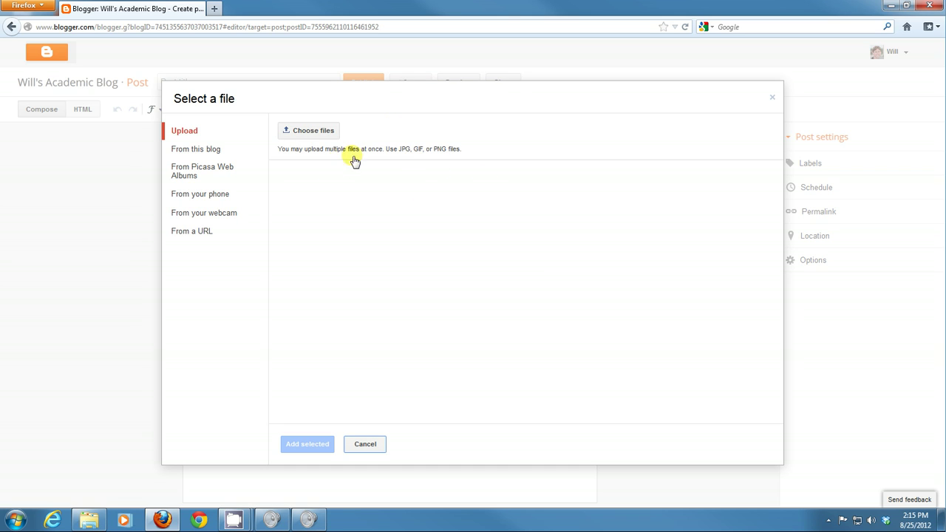
click(317, 134)
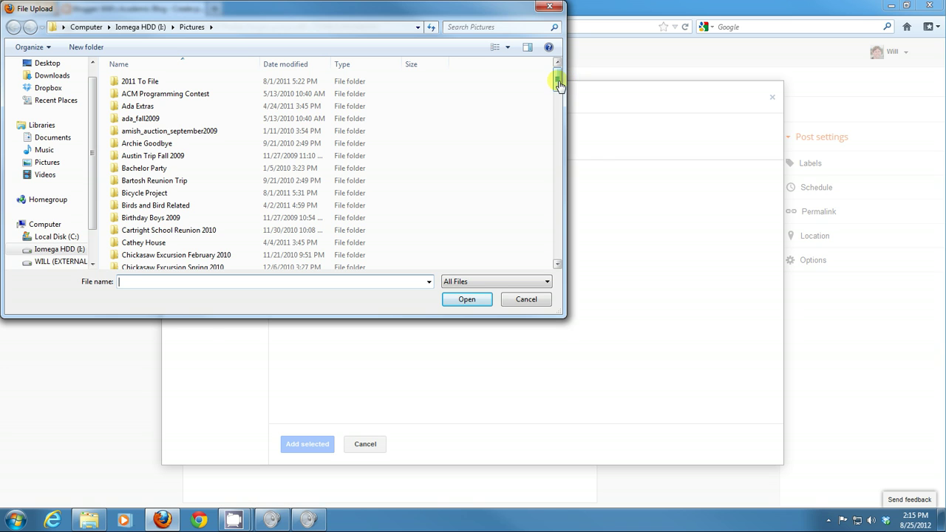
drag(558, 85, 552, 278)
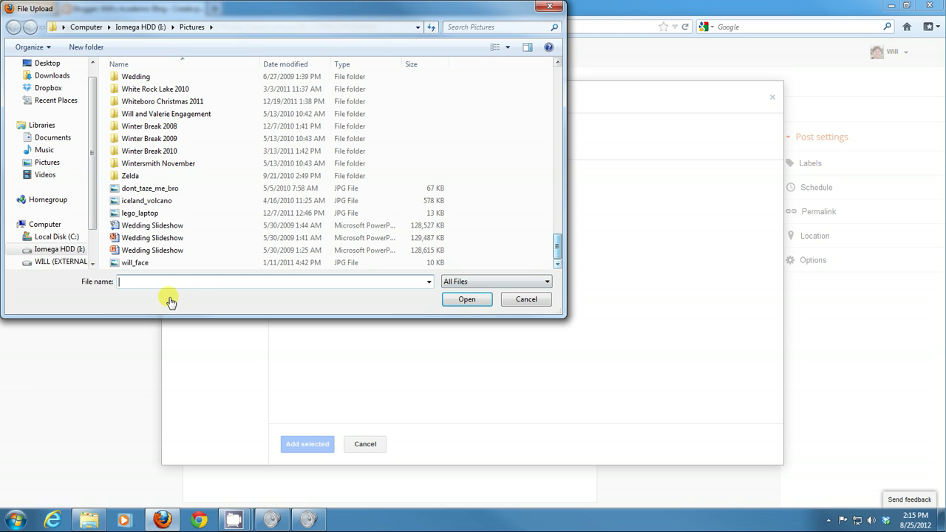
double_click(115, 264)
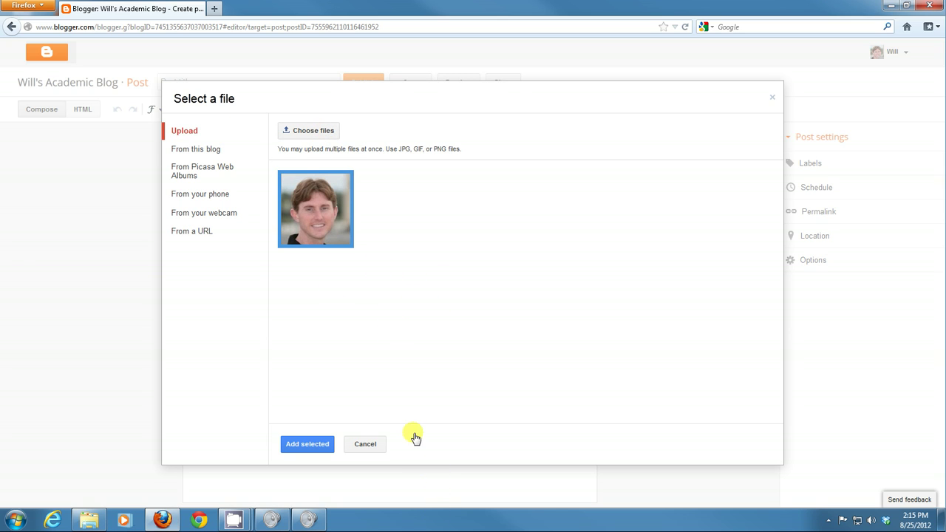
click(323, 451)
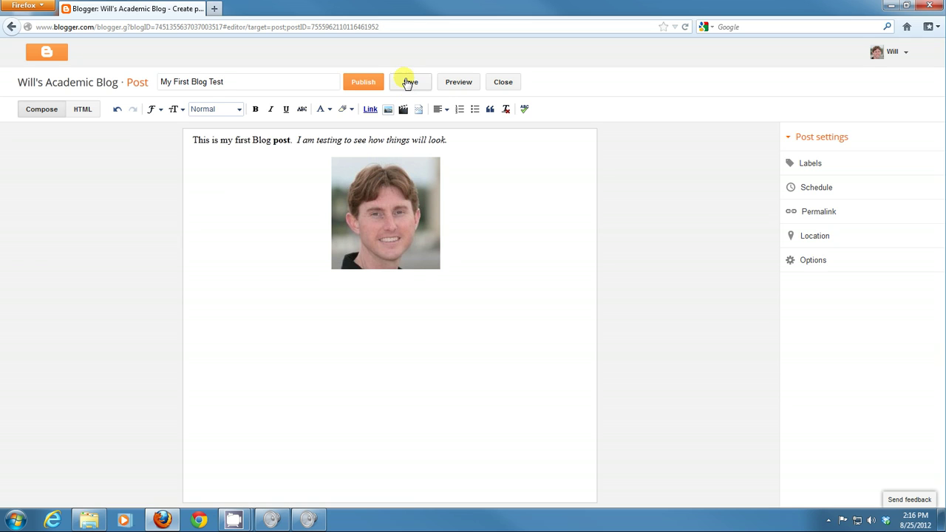
Step: Save the draft, preview the post's title, text and photo, then close the preview
click(408, 84)
click(458, 83)
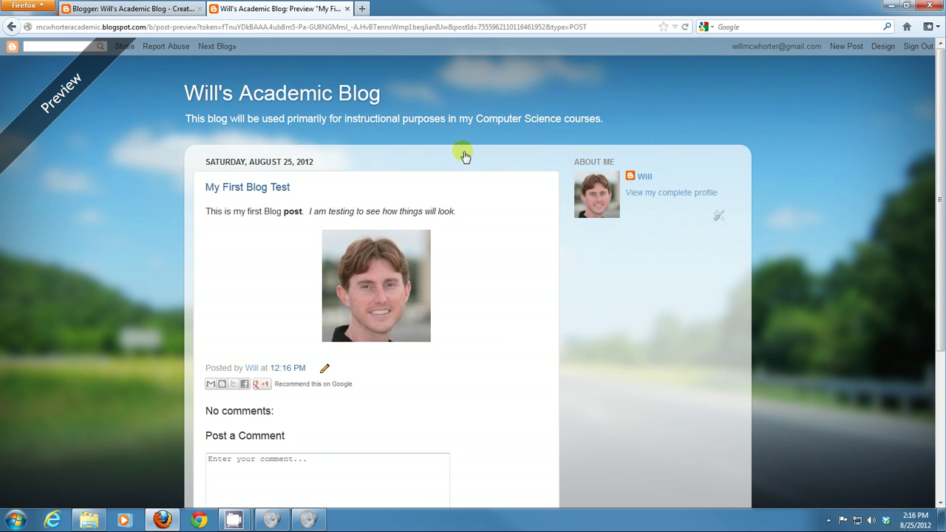
scroll(502, 279, down, 5)
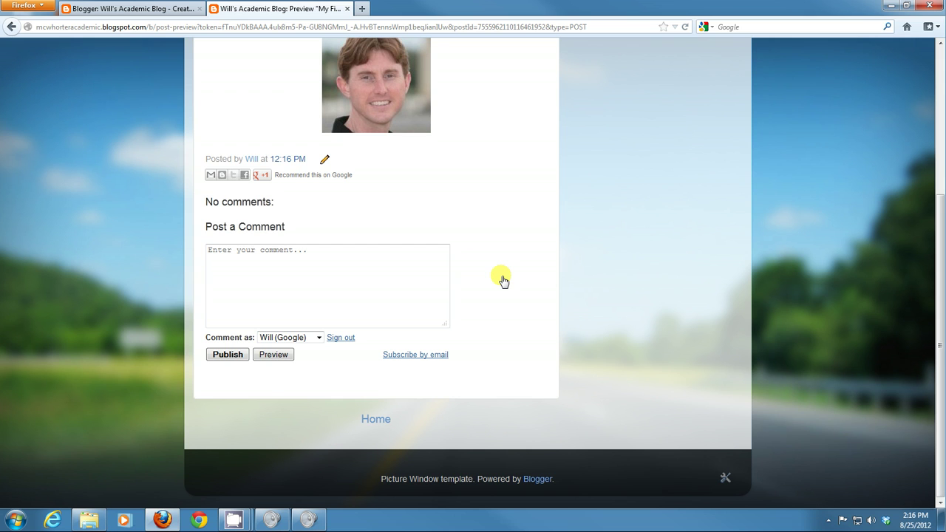
scroll(503, 279, up, 5)
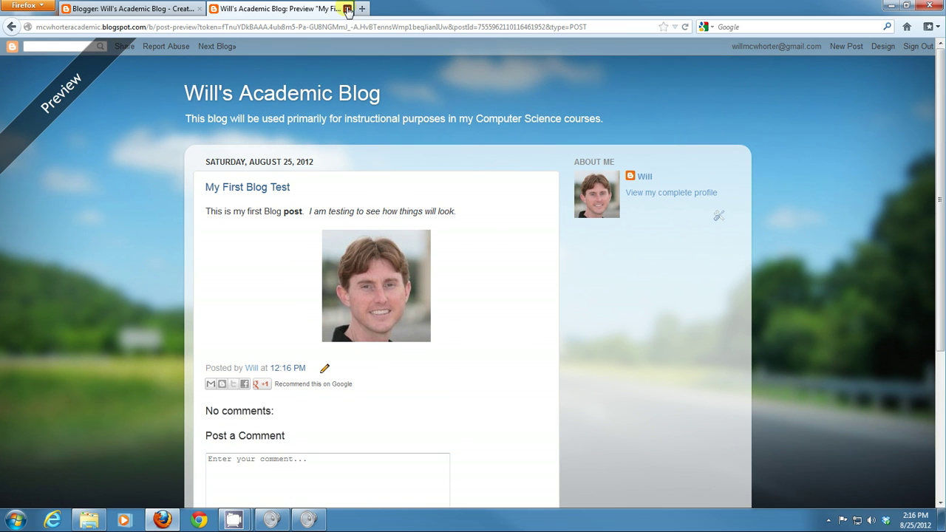
click(347, 10)
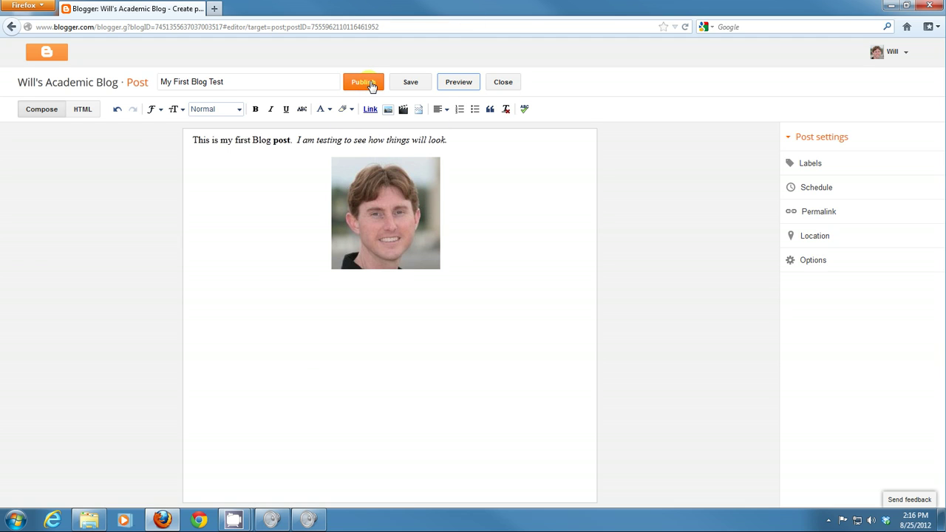
Step: Publish the 'My First Blog Test' post
click(372, 84)
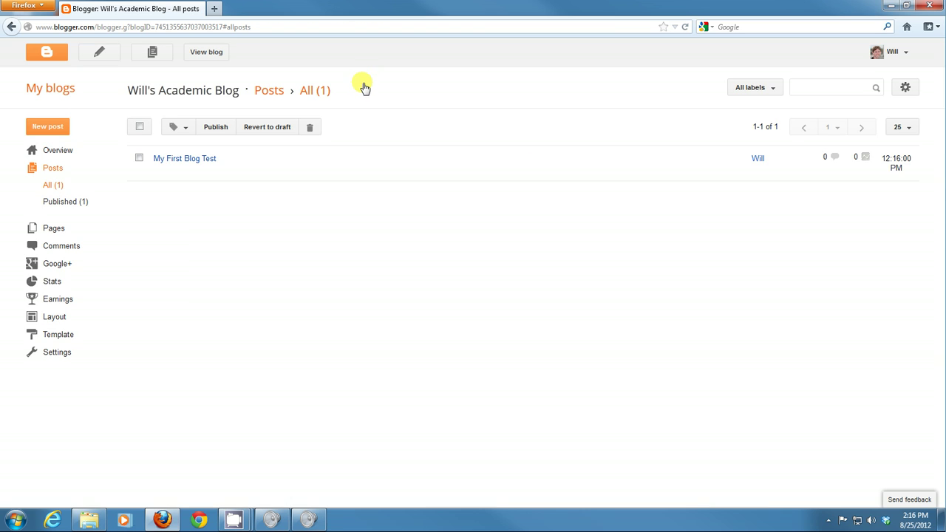
mouse_move(190, 161)
Step: Load the blog's blogspot address in a new tab and browse the live post
click(215, 9)
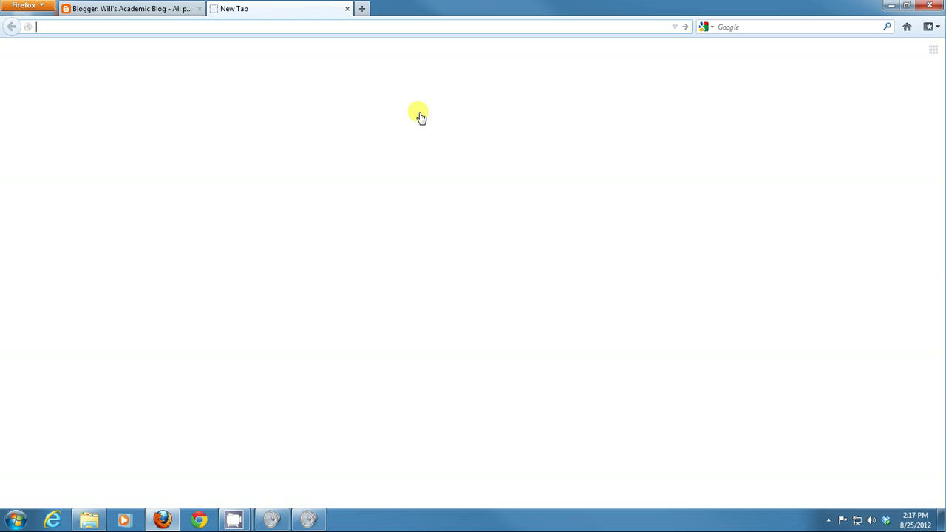
text(mcwhorteracademic.blogspot.com/)
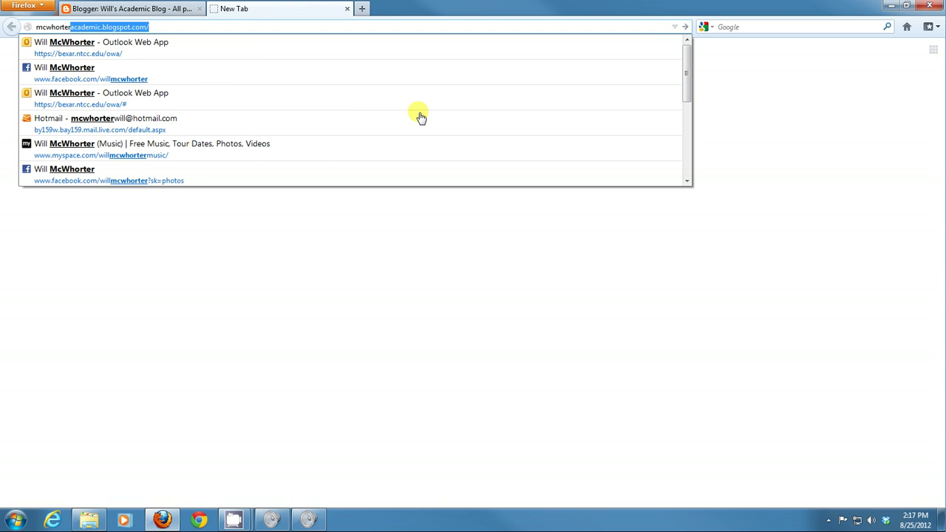
key(Return)
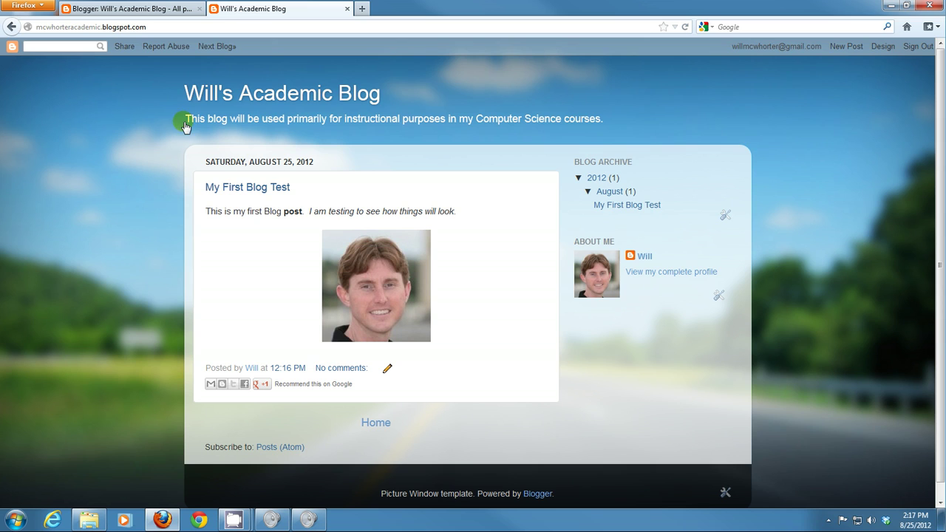
drag(198, 124, 616, 131)
click(613, 133)
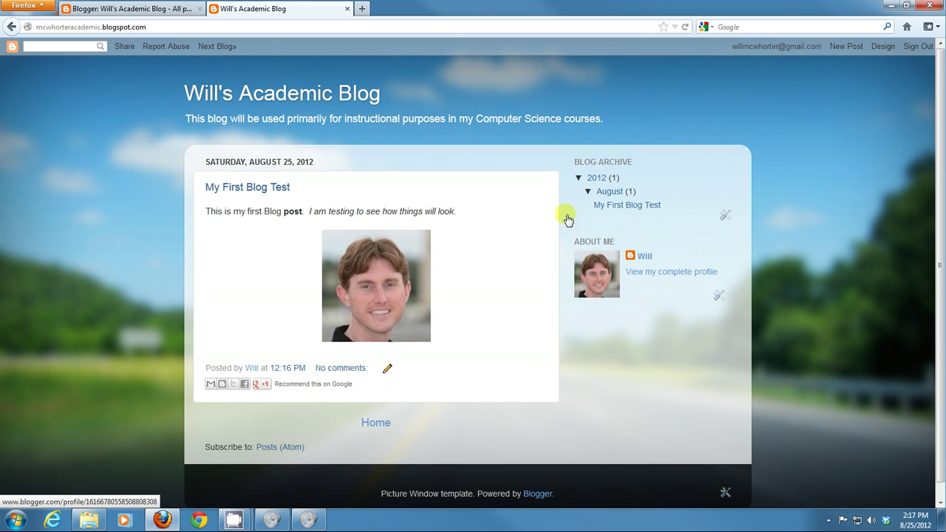
scroll(492, 294, down, 1)
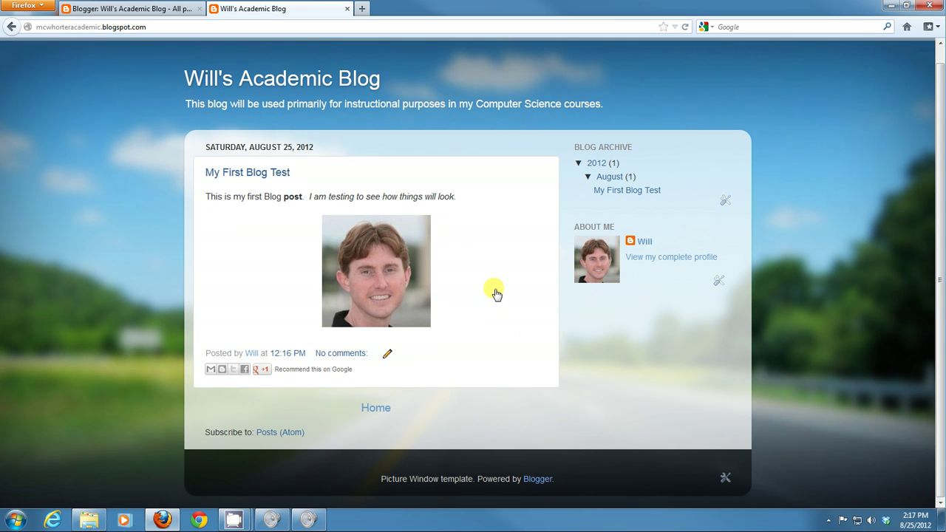
scroll(487, 332, up, 1)
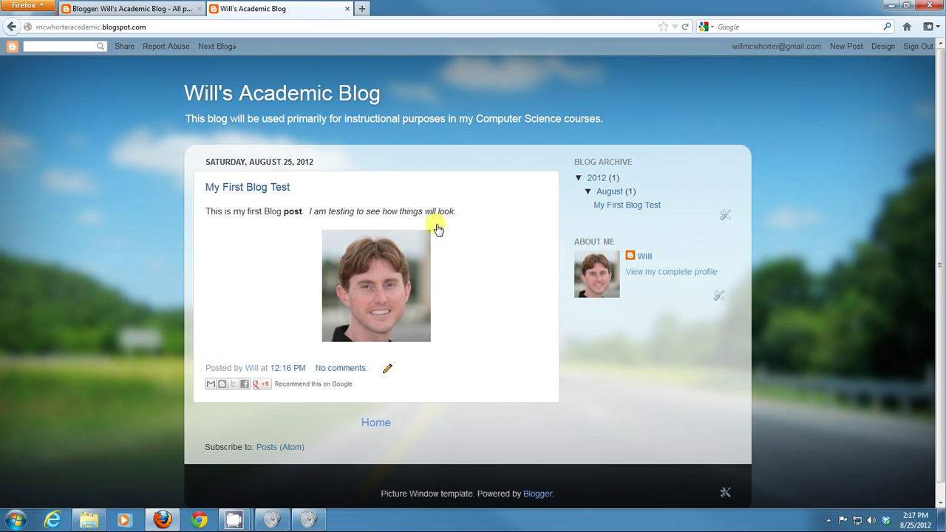